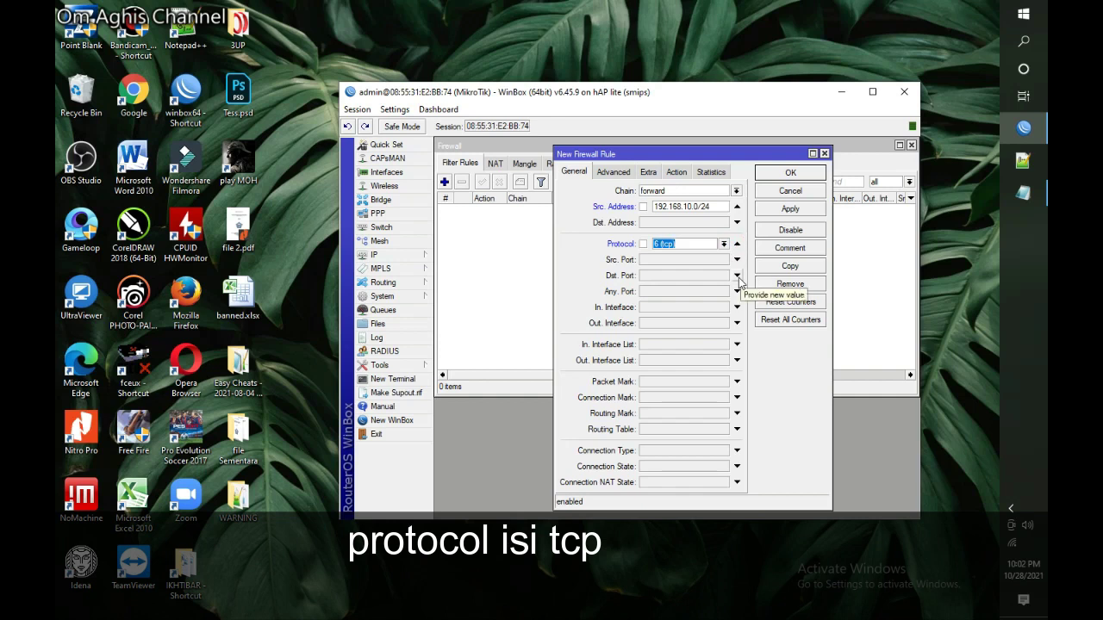
left_click(737, 277)
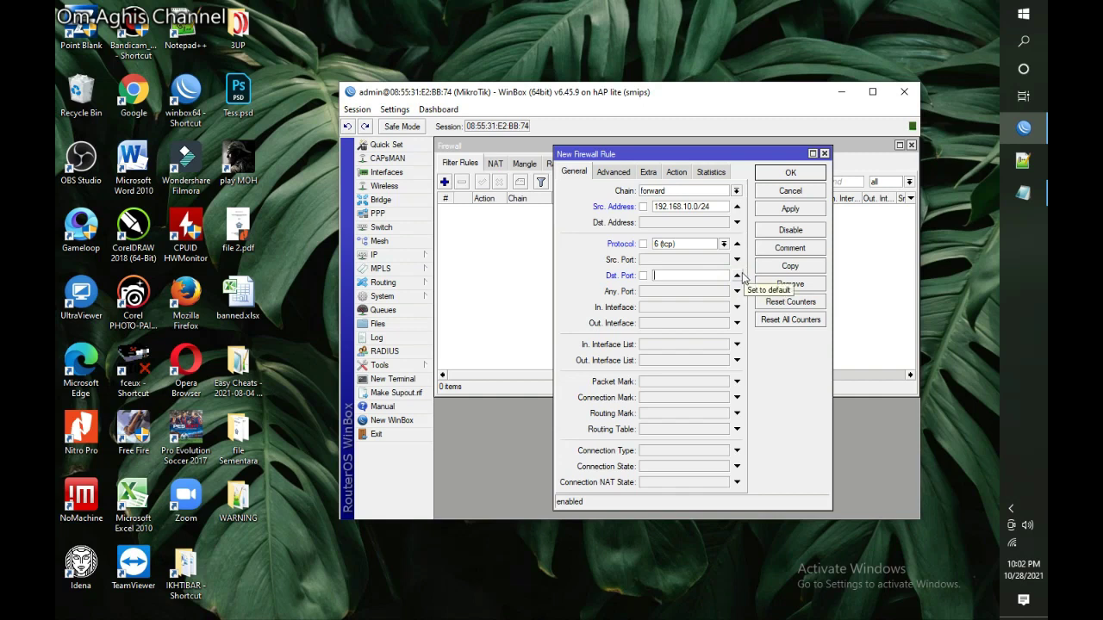
left_click(737, 259)
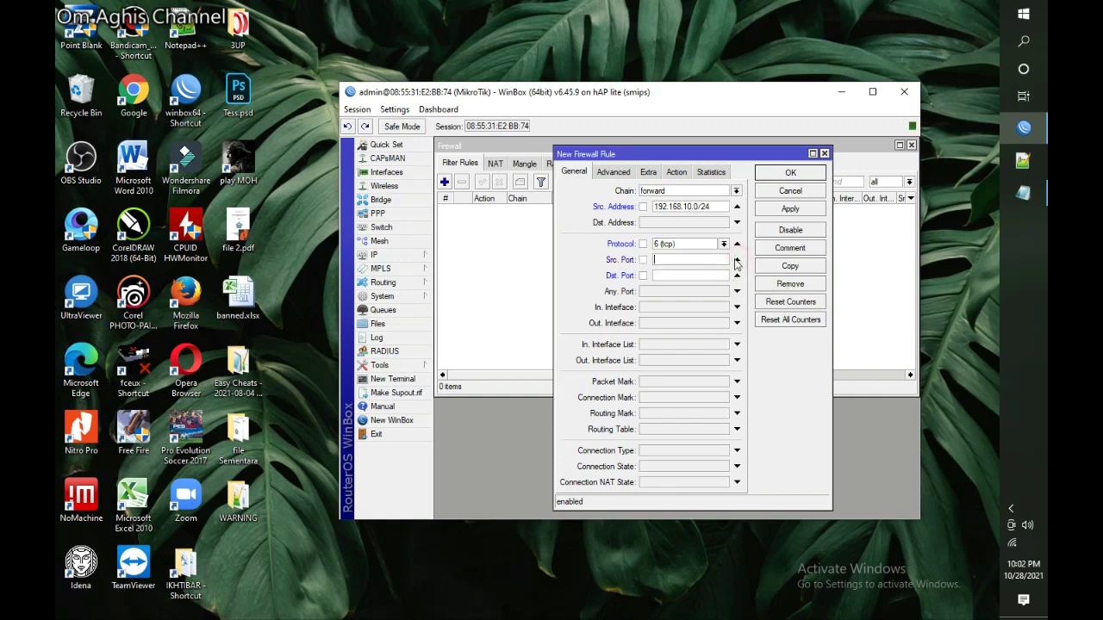
left_click(737, 275)
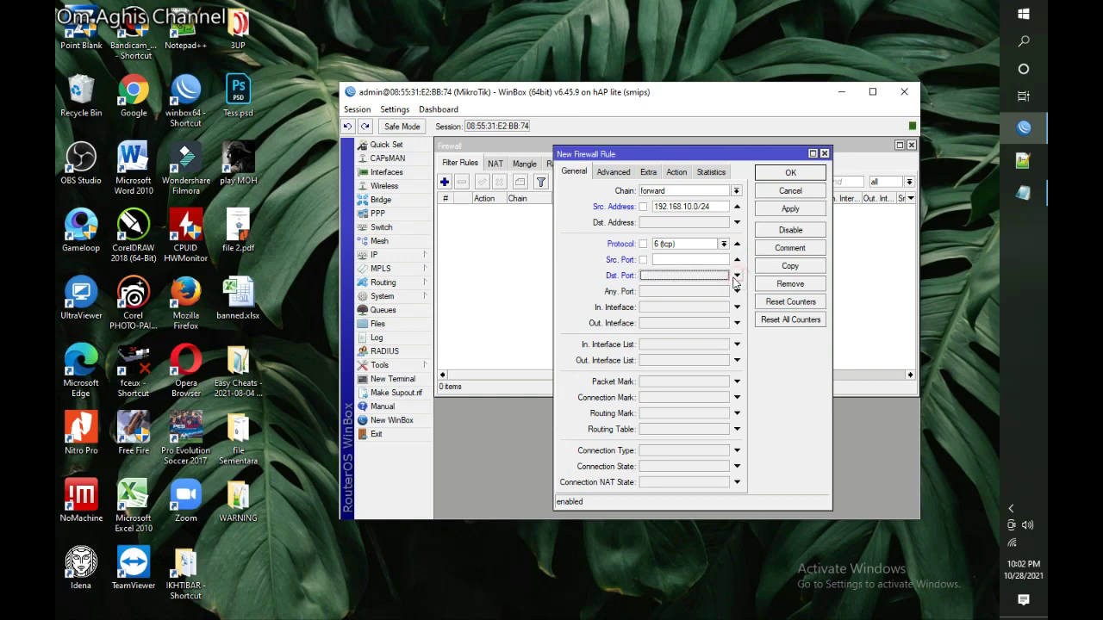
Switch to Notepad and copy the first Mobile Legend tcp port list, 5000-5221,5224-5227,5229-5241,5243-5508,5551-5559,5601-5700,9001,9443.
key("alt+Tab")
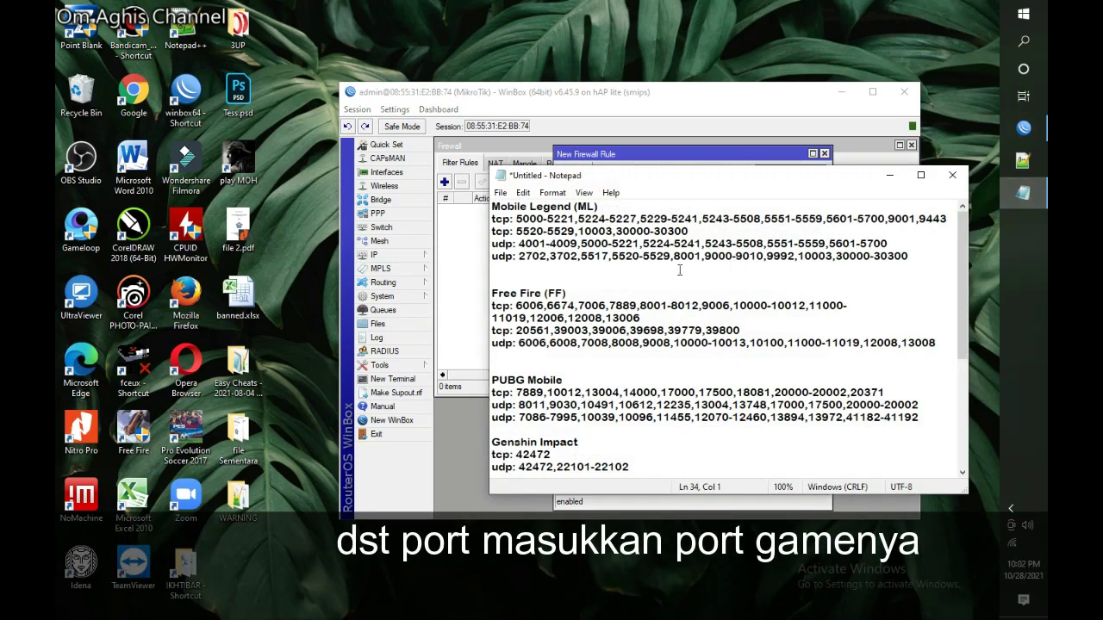
left_click_drag(515, 219, 790, 219)
left_click(518, 219)
left_click_drag(518, 219, 946, 219)
right_click(944, 218)
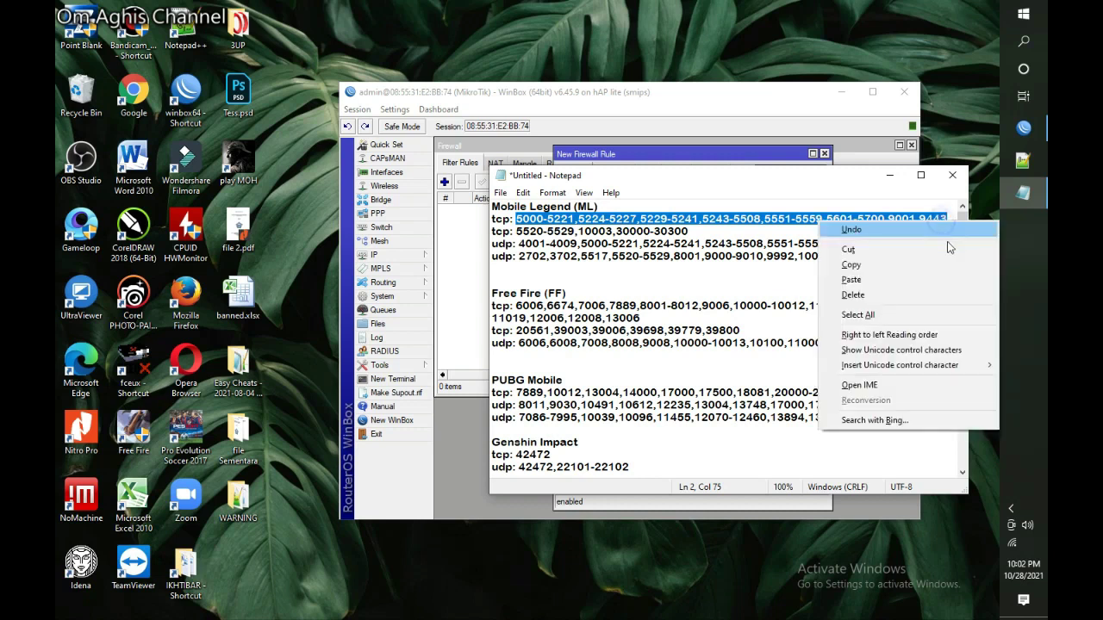
left_click(919, 259)
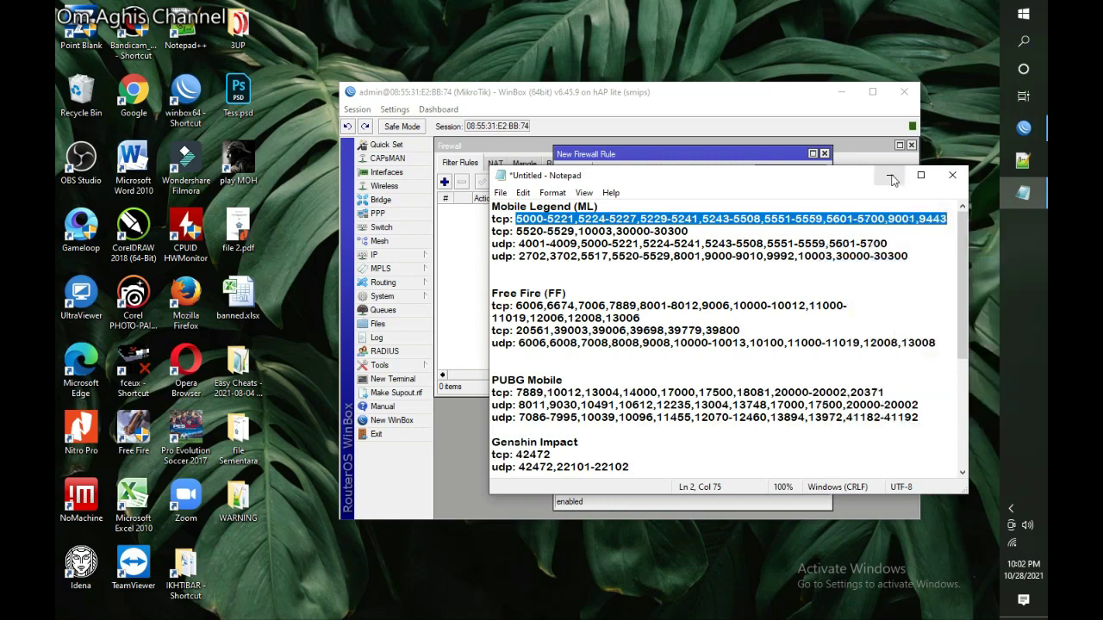
Switch back to WinBox and paste the copied port list into Dst. Port of the new firewall rule, with Src. Port unset.
left_click(767, 155)
left_click(692, 259)
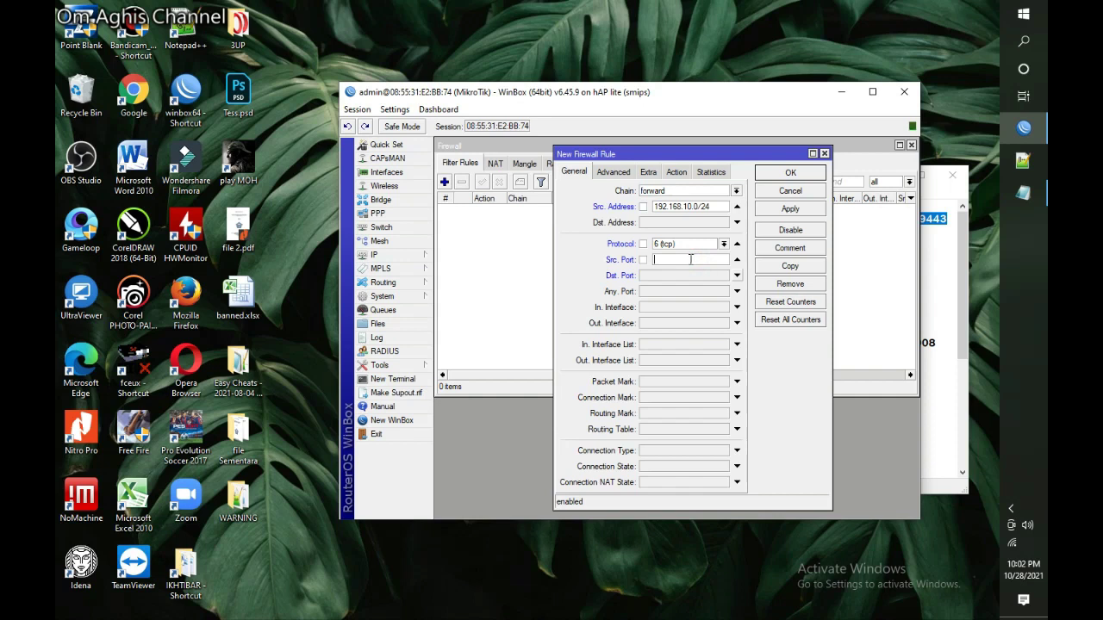
left_click(737, 275)
right_click(663, 274)
left_click(686, 313)
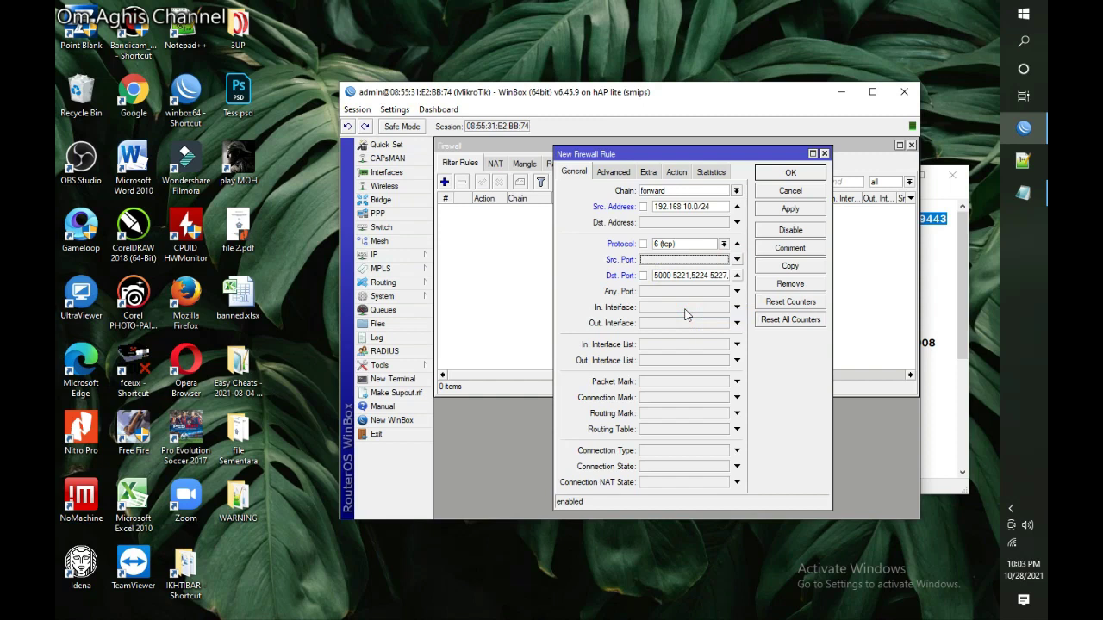
Set the new firewall rule's action to drop.
left_click(676, 171)
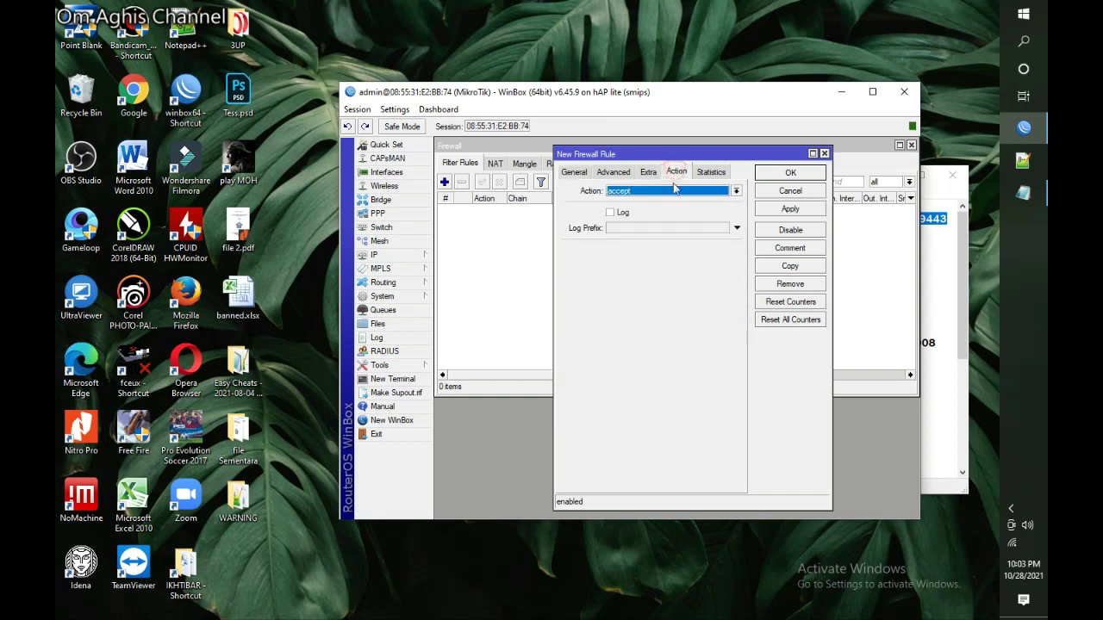
left_click(735, 191)
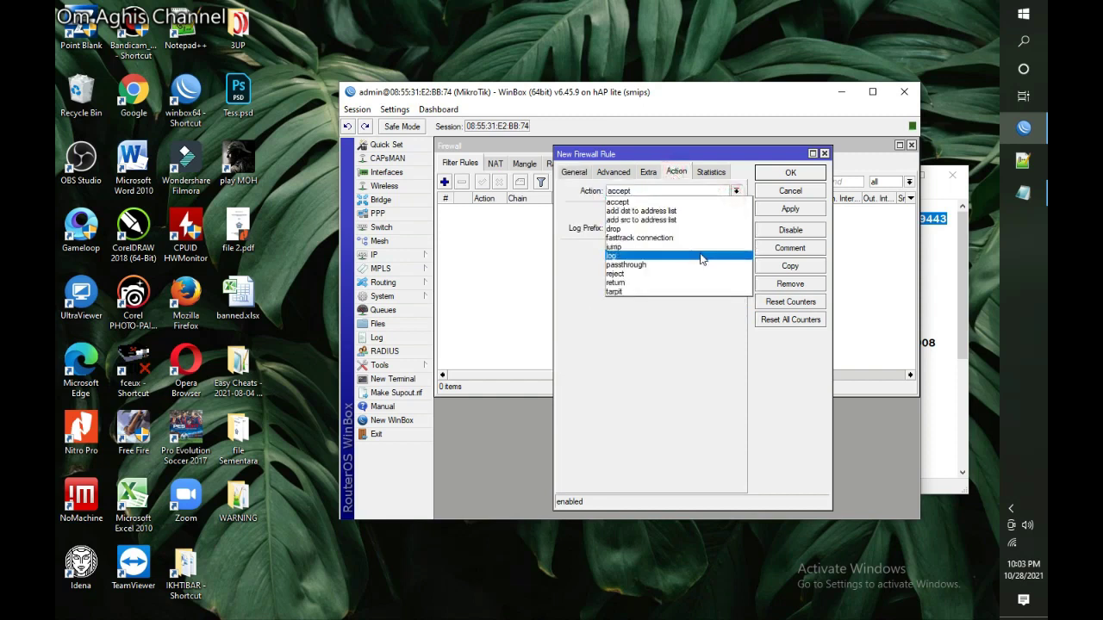
left_click(712, 229)
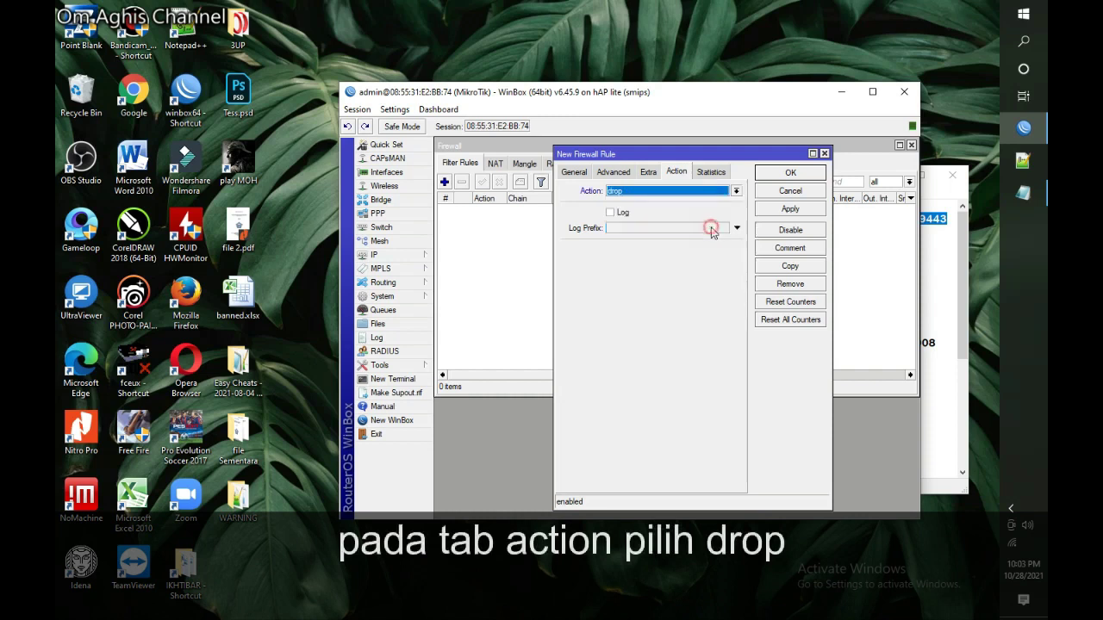
Add the comment "Blok Mobile legend" to the new firewall rule and save the rule.
left_click(800, 250)
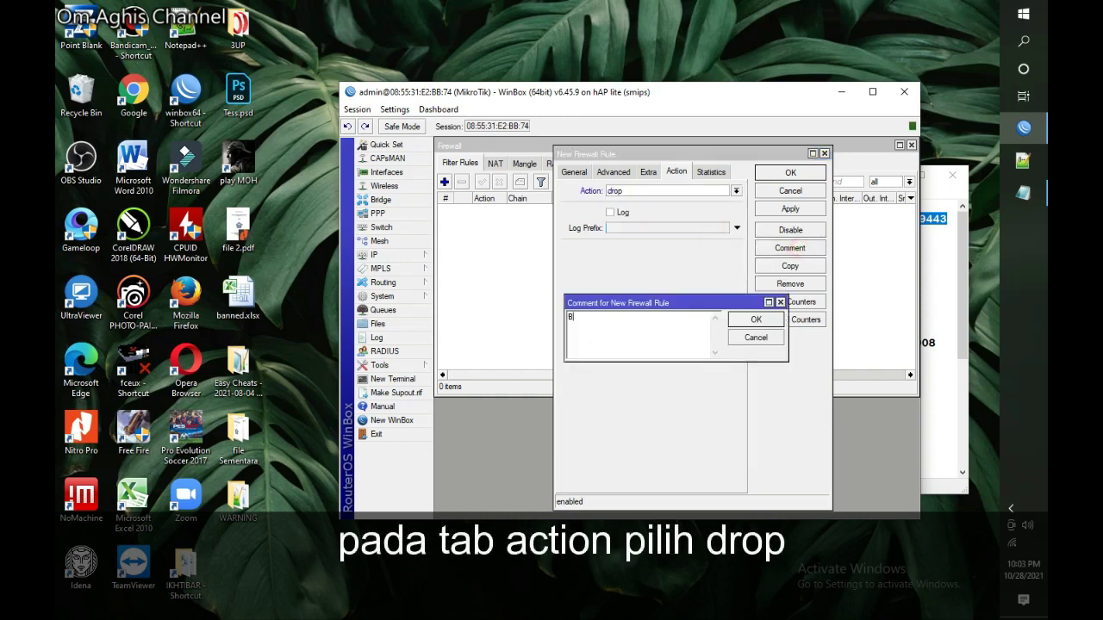
type("Blok Mob")
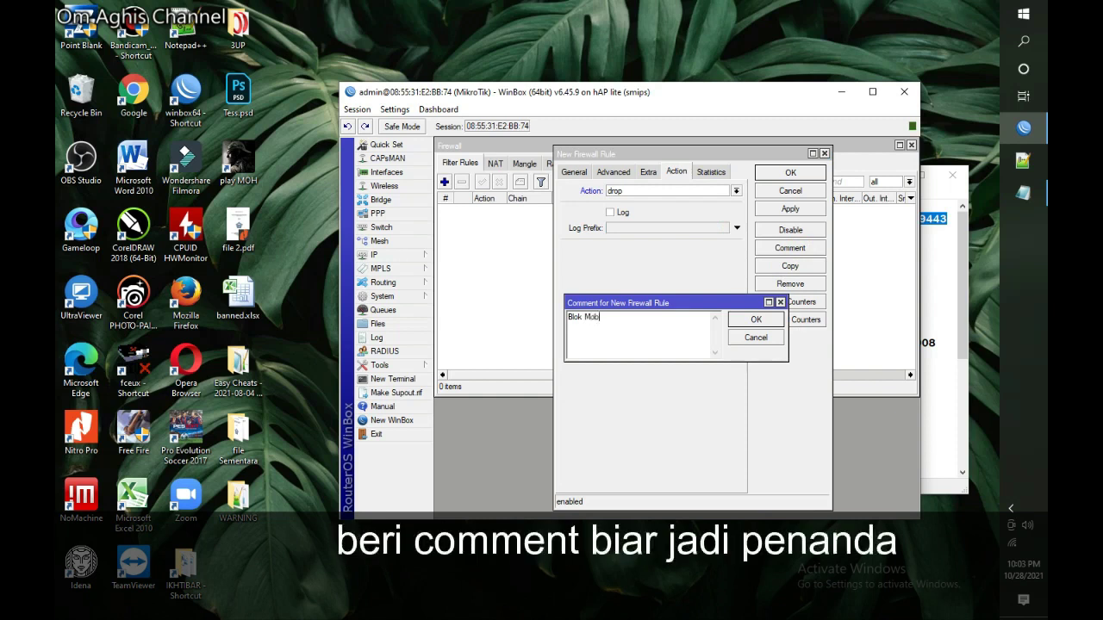
type("ile legend")
left_click(755, 320)
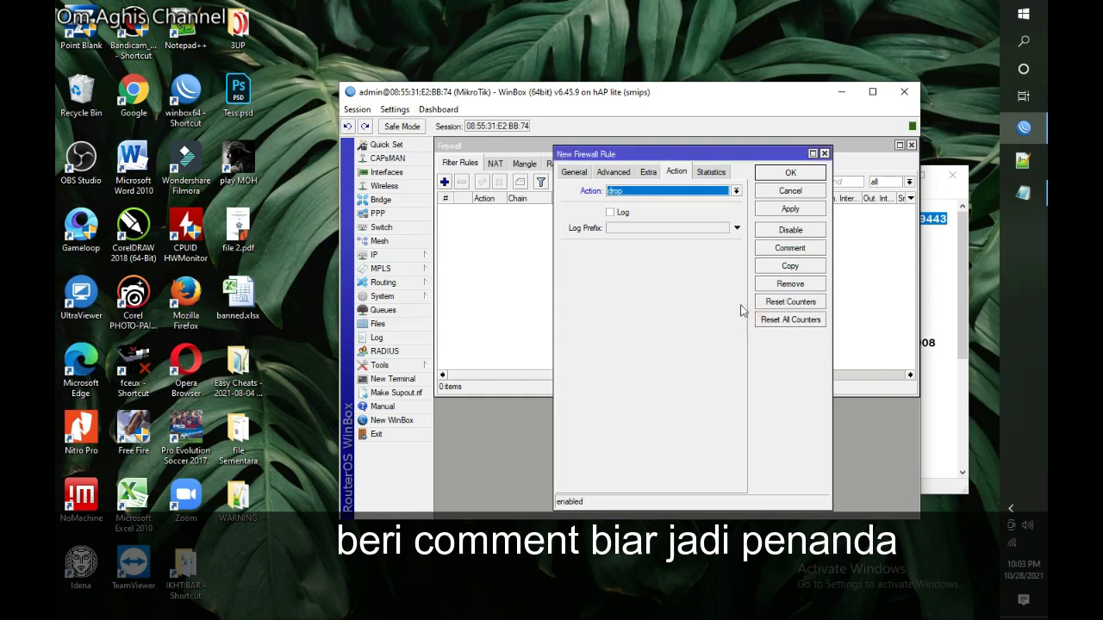
left_click(801, 211)
left_click(803, 174)
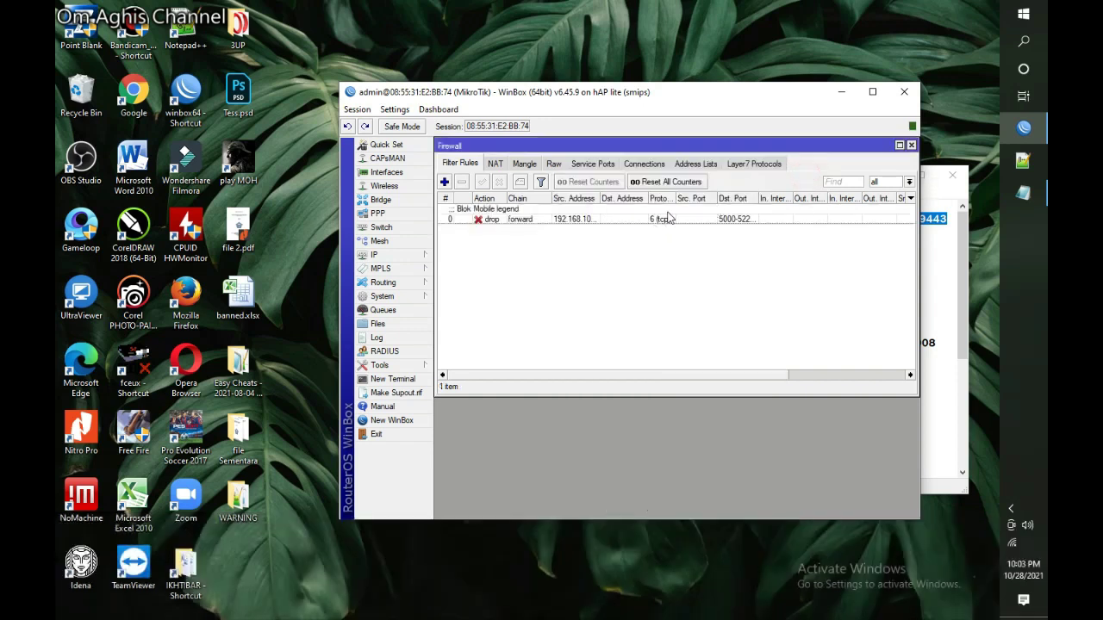
left_click(445, 182)
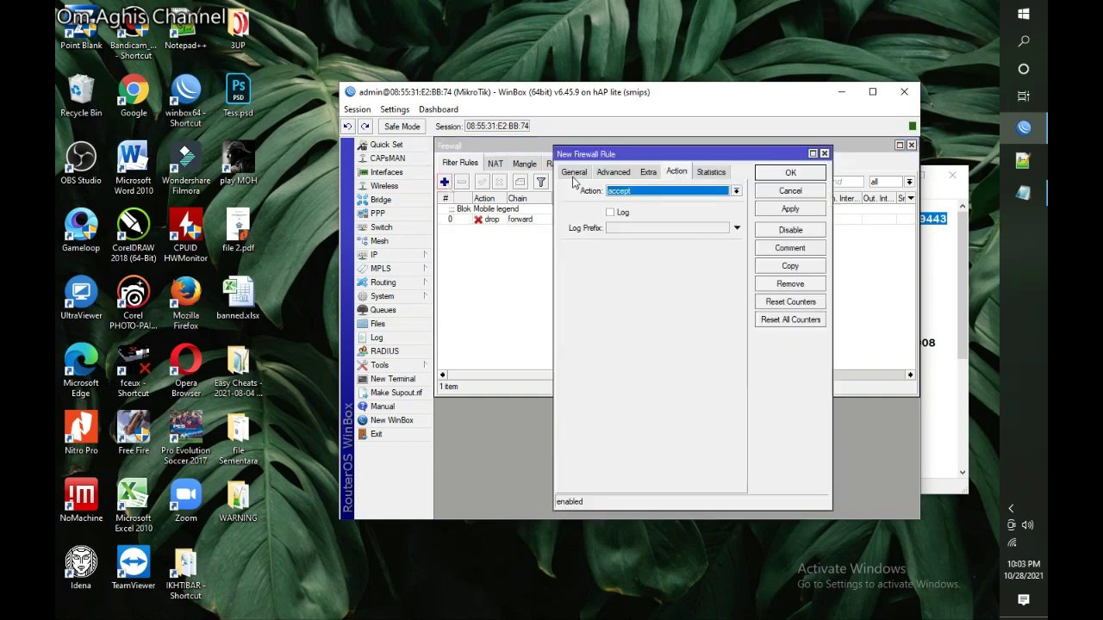
left_click(791, 267)
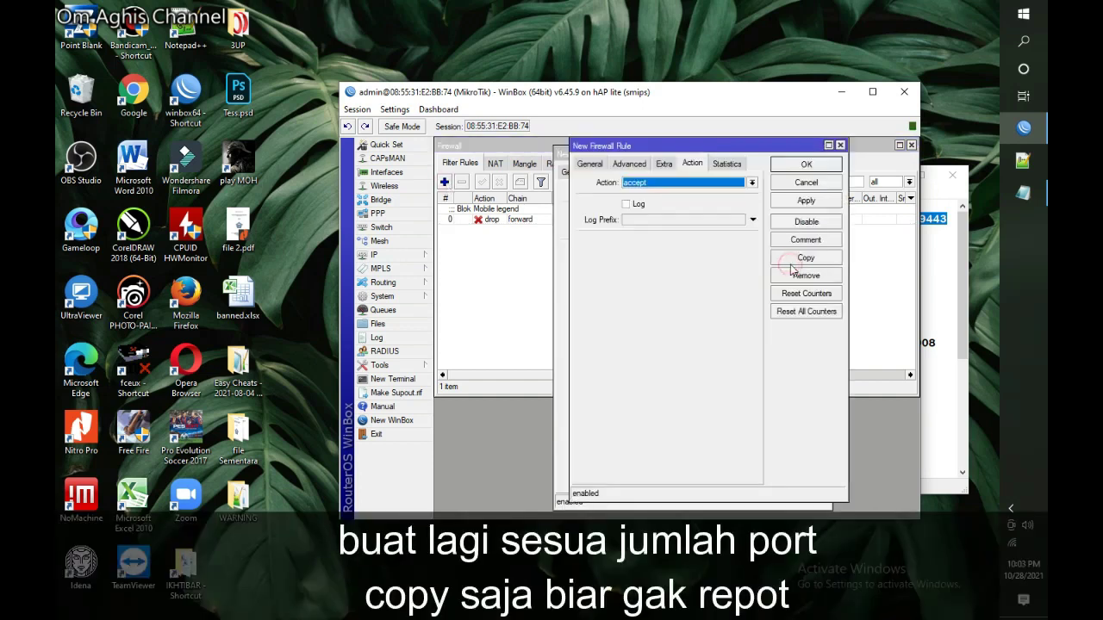
left_click(1025, 195)
left_click_drag(690, 231, 522, 231)
right_click(532, 231)
left_click(561, 277)
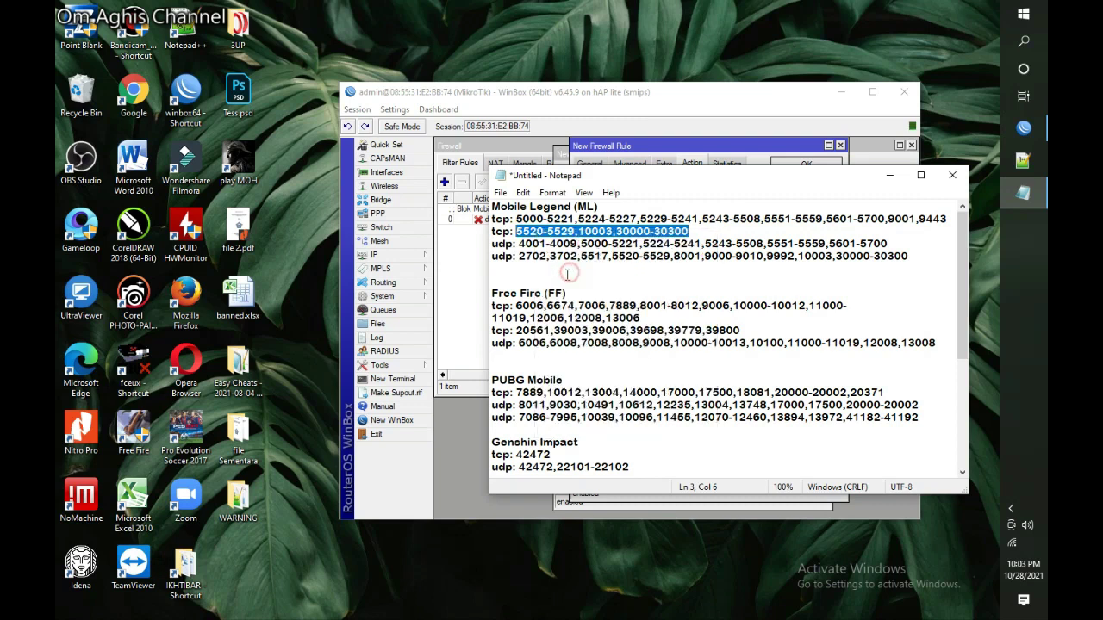
left_click(672, 149)
left_click(591, 166)
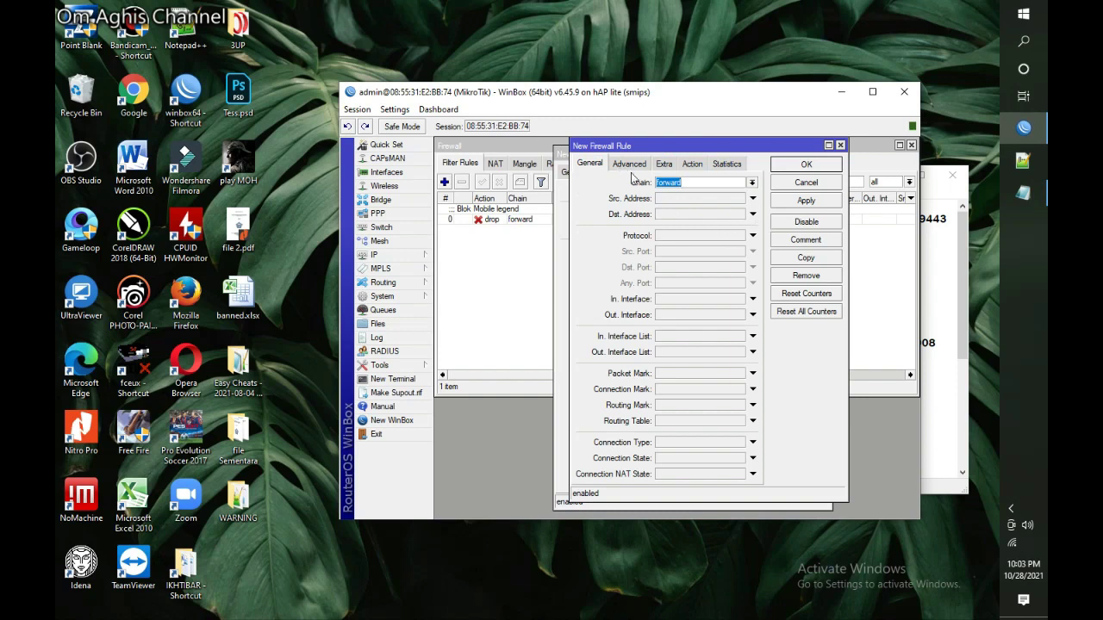
left_click(626, 165)
left_click(591, 164)
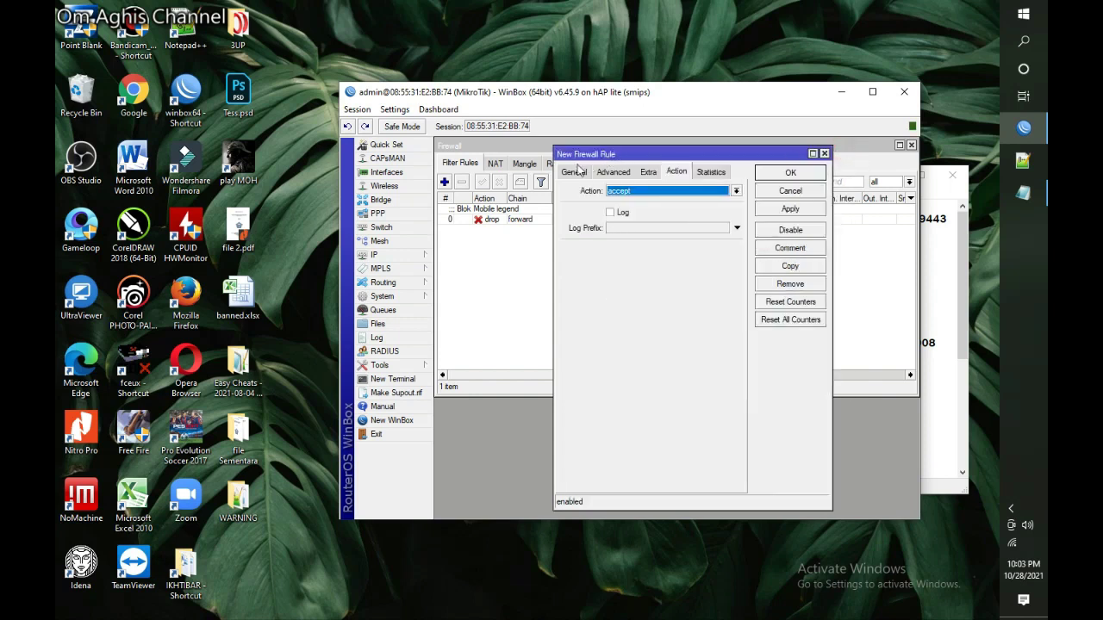
left_click(575, 172)
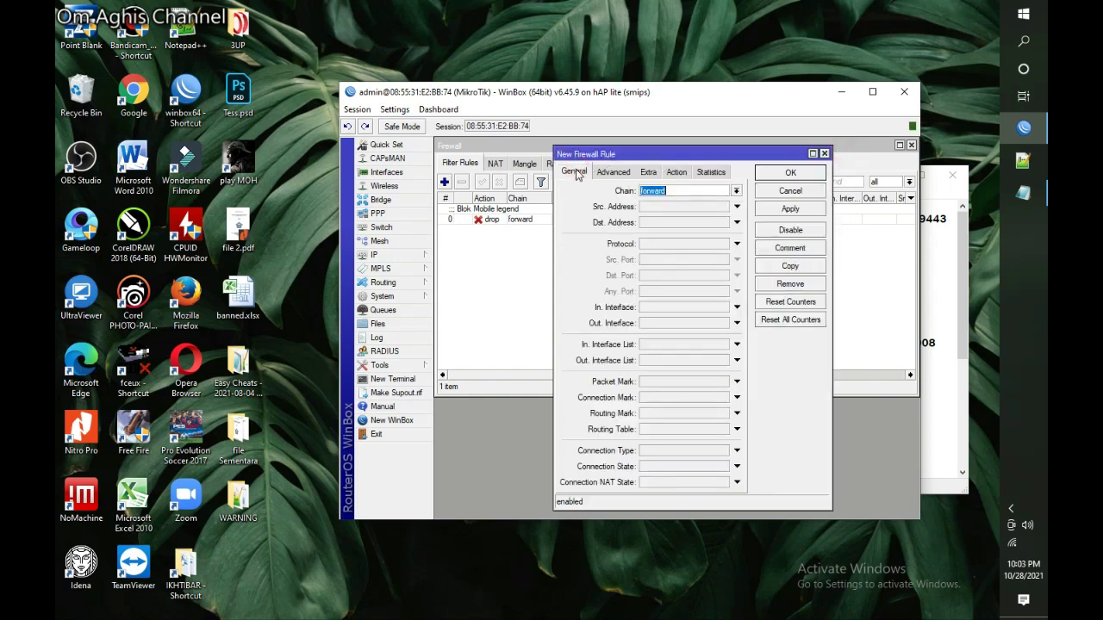
left_click(824, 154)
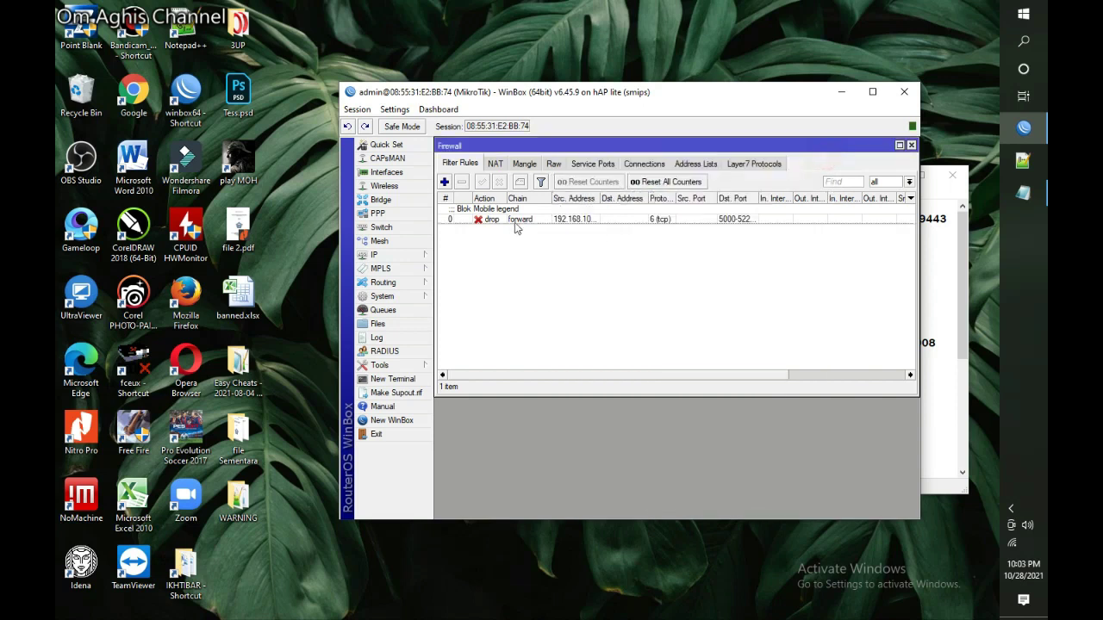
double_click(517, 220)
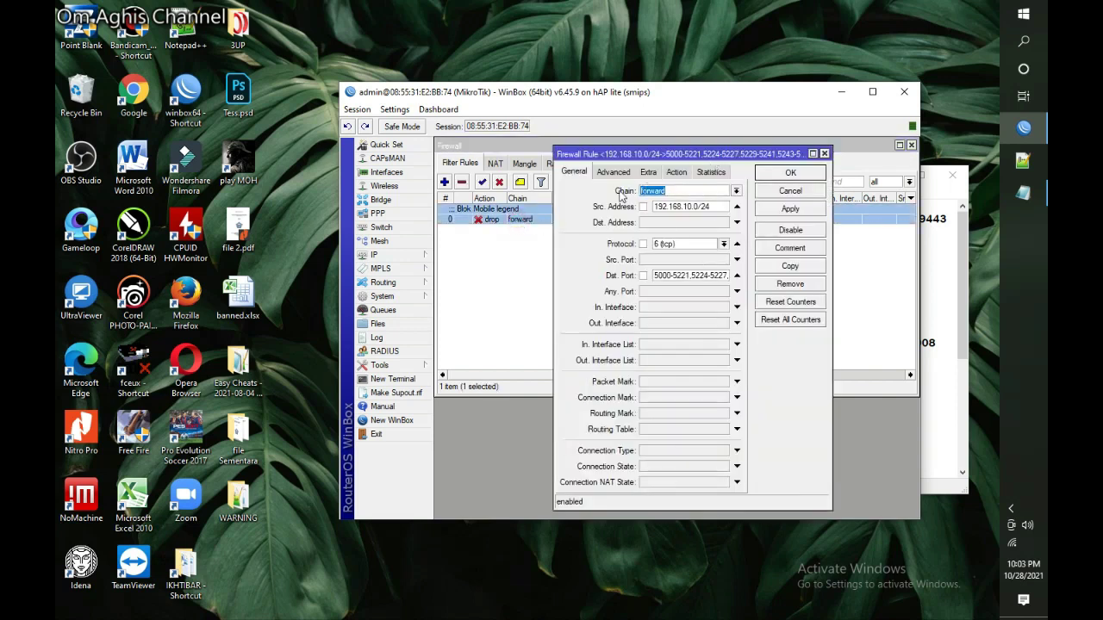
left_click(790, 265)
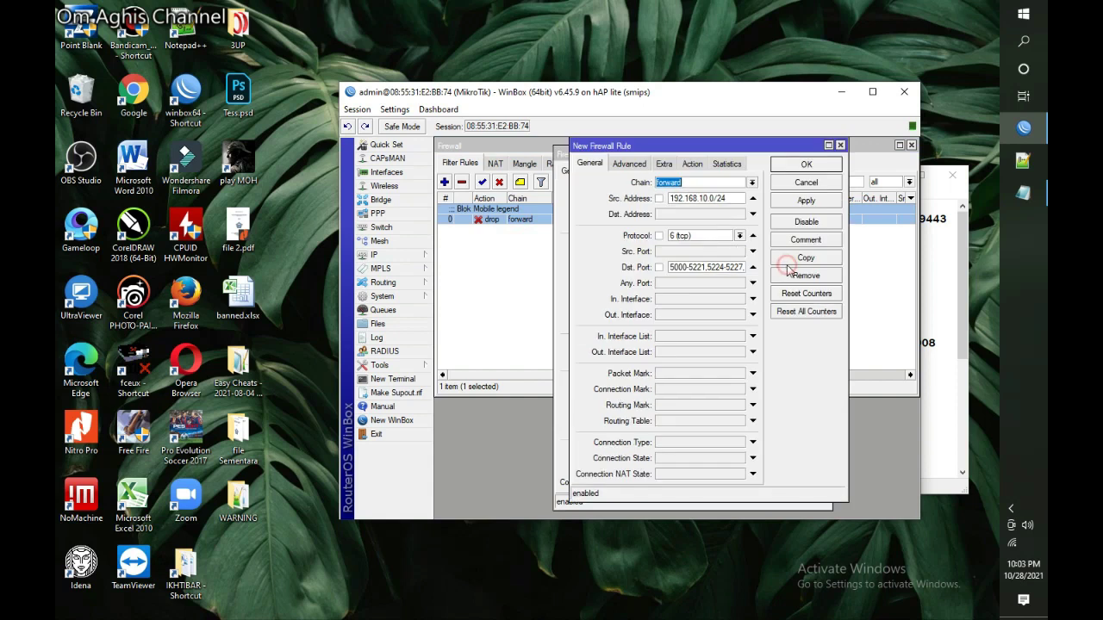
left_click(716, 271)
double_click(715, 271)
right_click(715, 271)
left_click(732, 312)
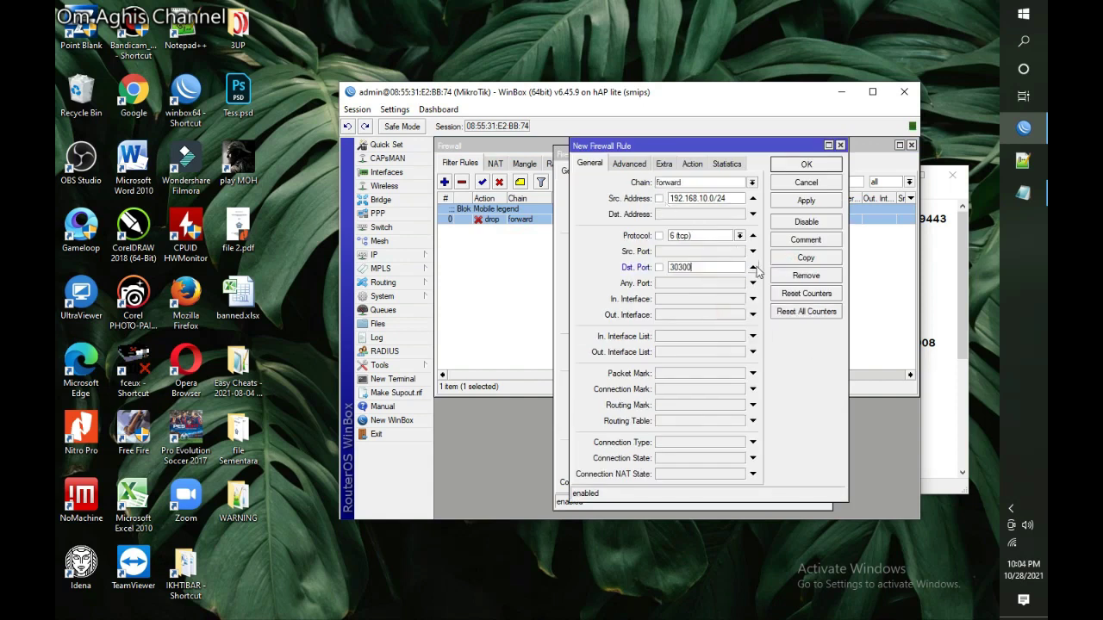
Save the duplicated rule, close the original rule, and review the new rule's settings.
left_click(806, 200)
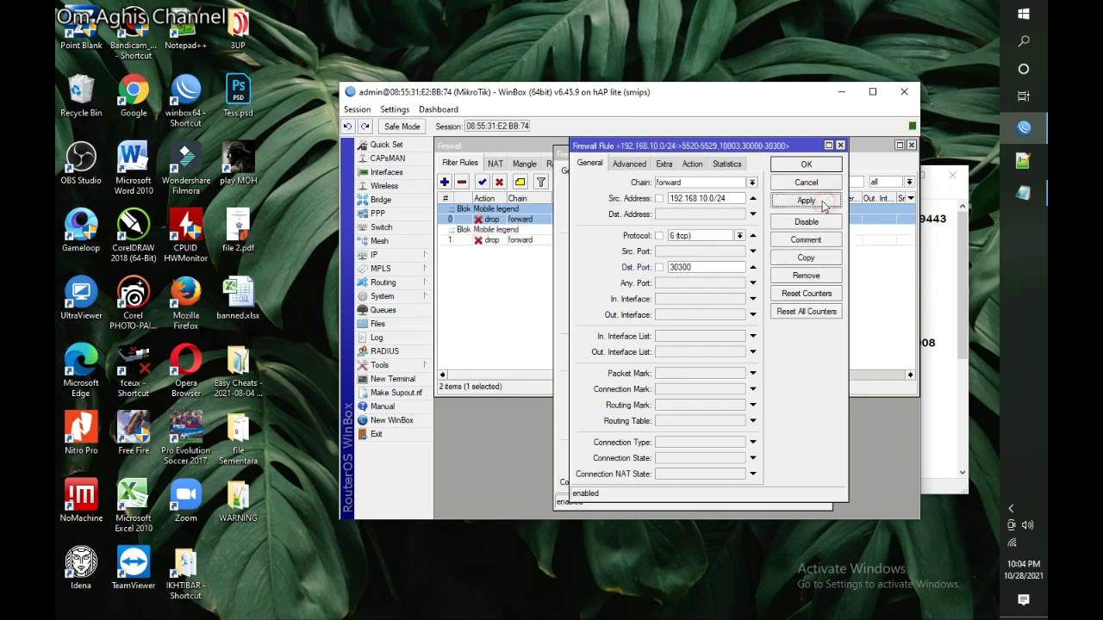
left_click(815, 165)
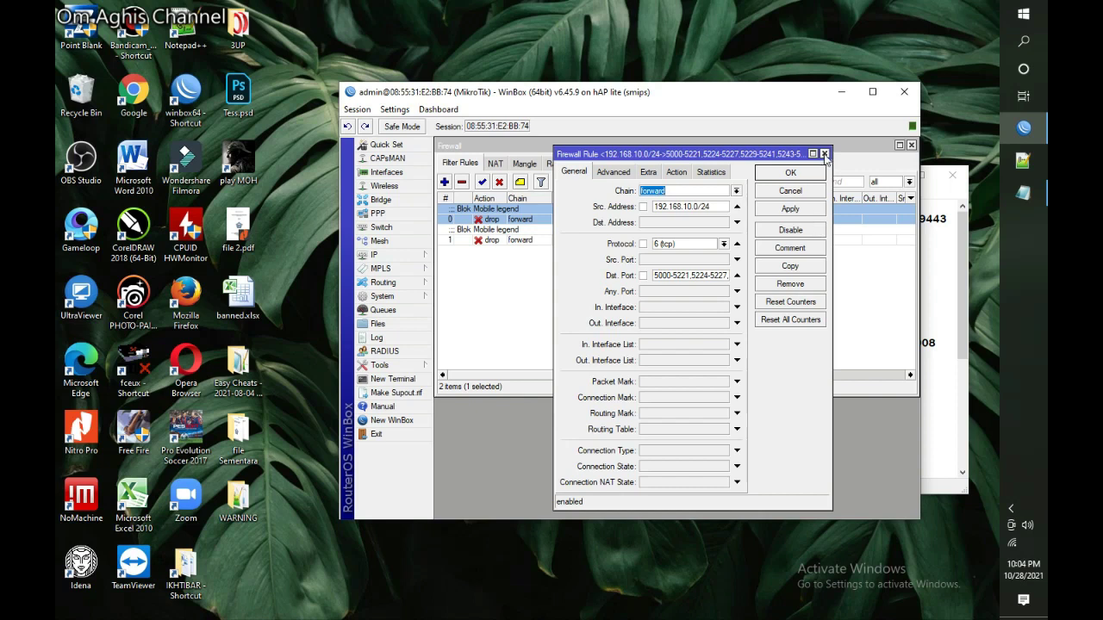
left_click(825, 153)
left_click(567, 257)
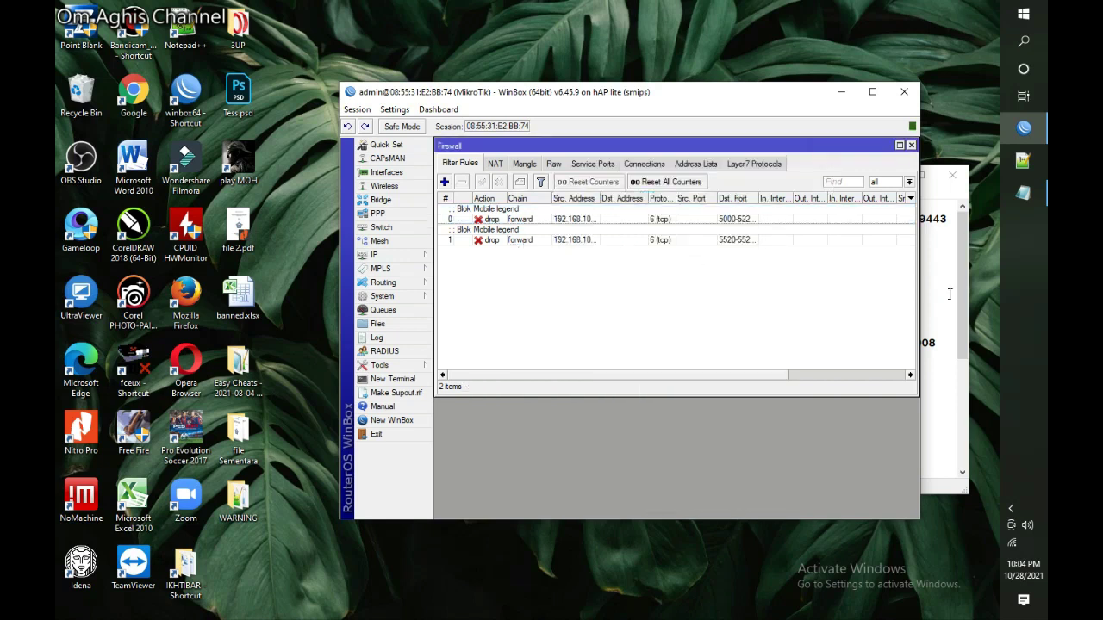
double_click(522, 240)
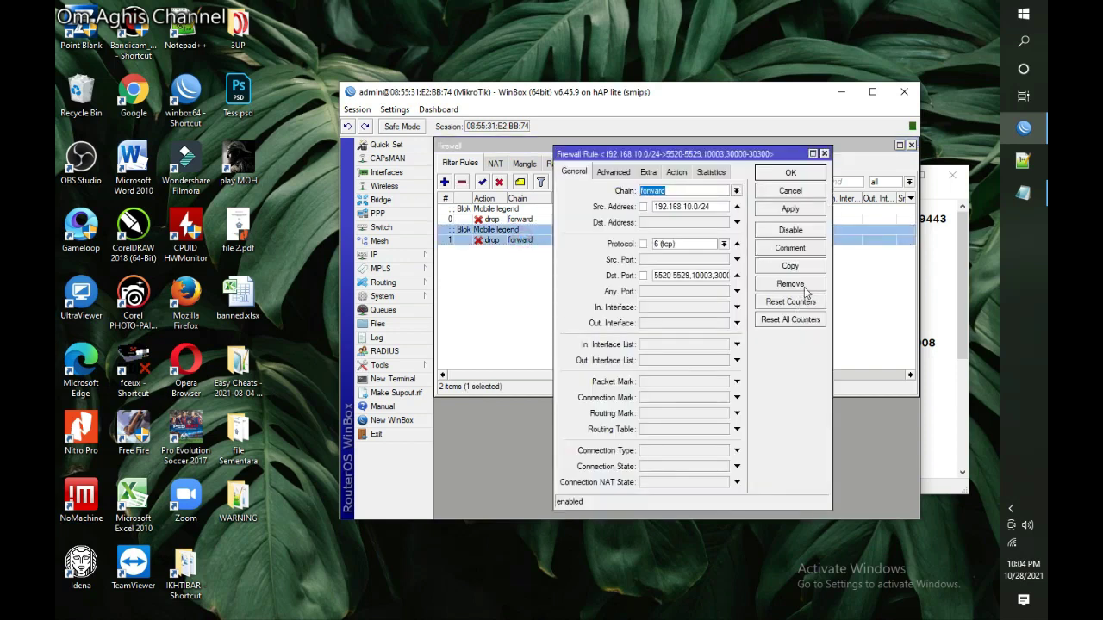
left_click(825, 154)
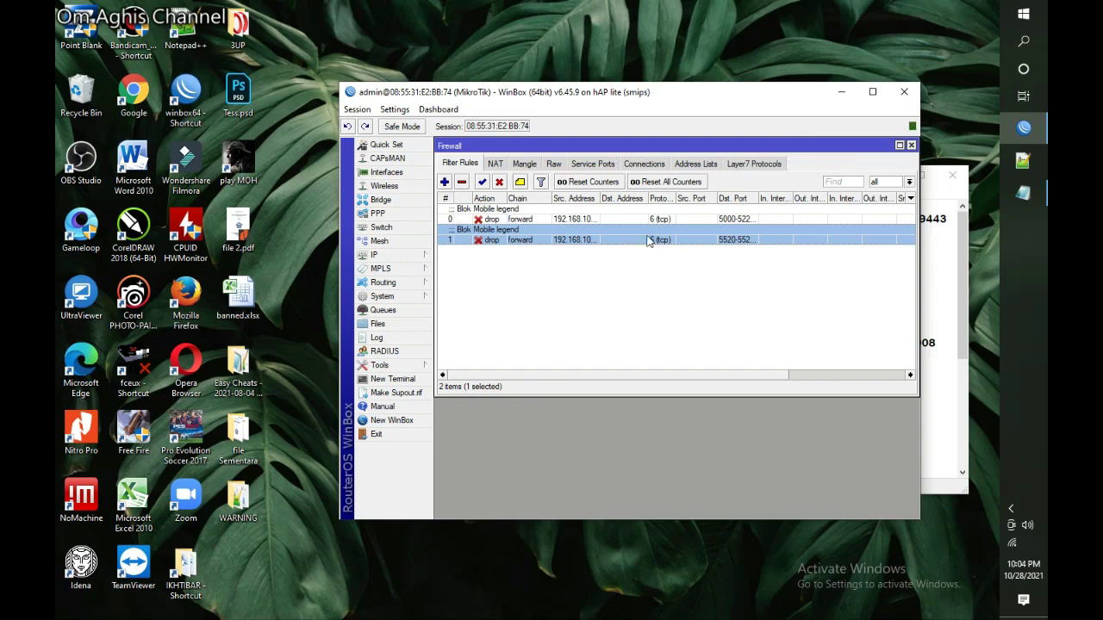
Switch to Notepad and copy the first Mobile Legend udp port list, 4001-4009,5000-5221,5224-5241,5243-5508,5551-5559,5601-5700.
left_click(937, 279)
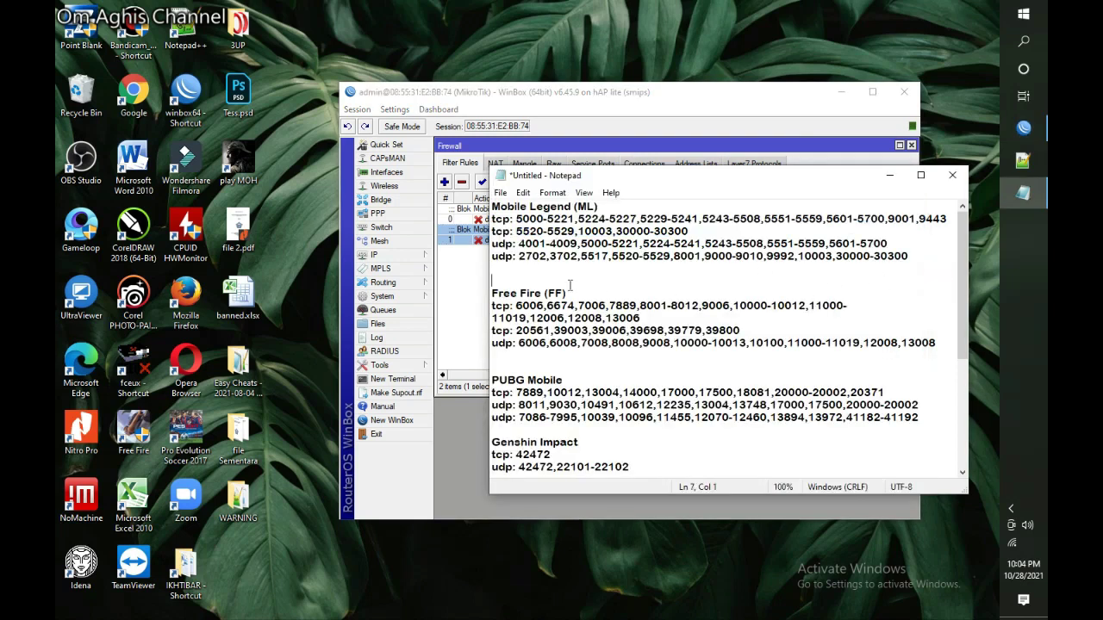
left_click_drag(519, 244, 892, 244)
right_click(872, 244)
left_click(880, 286)
left_click(455, 297)
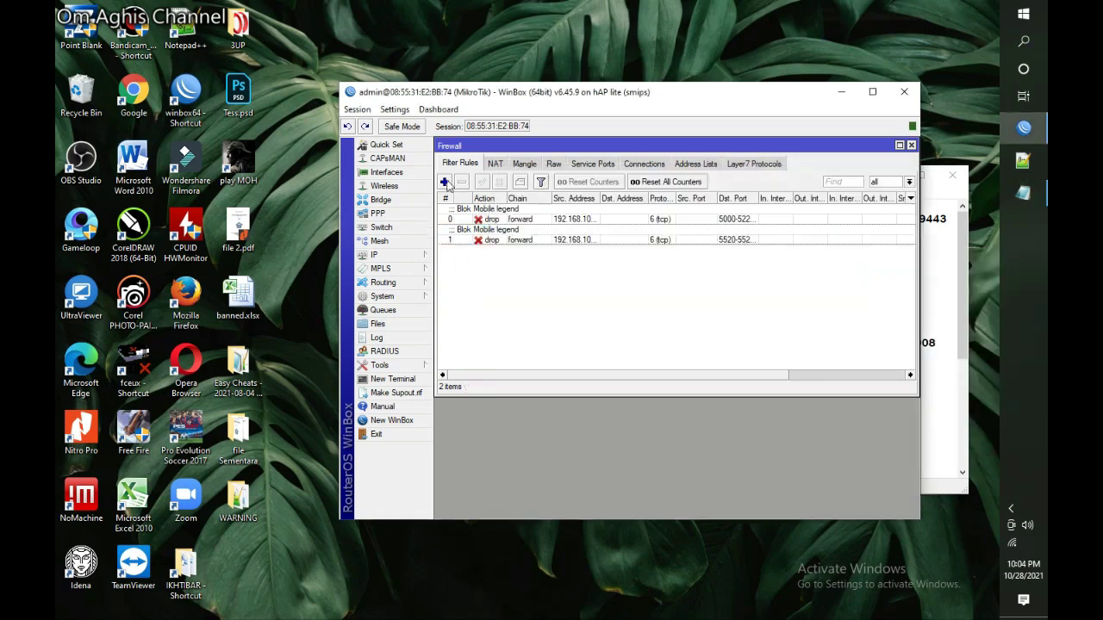
left_click(445, 182)
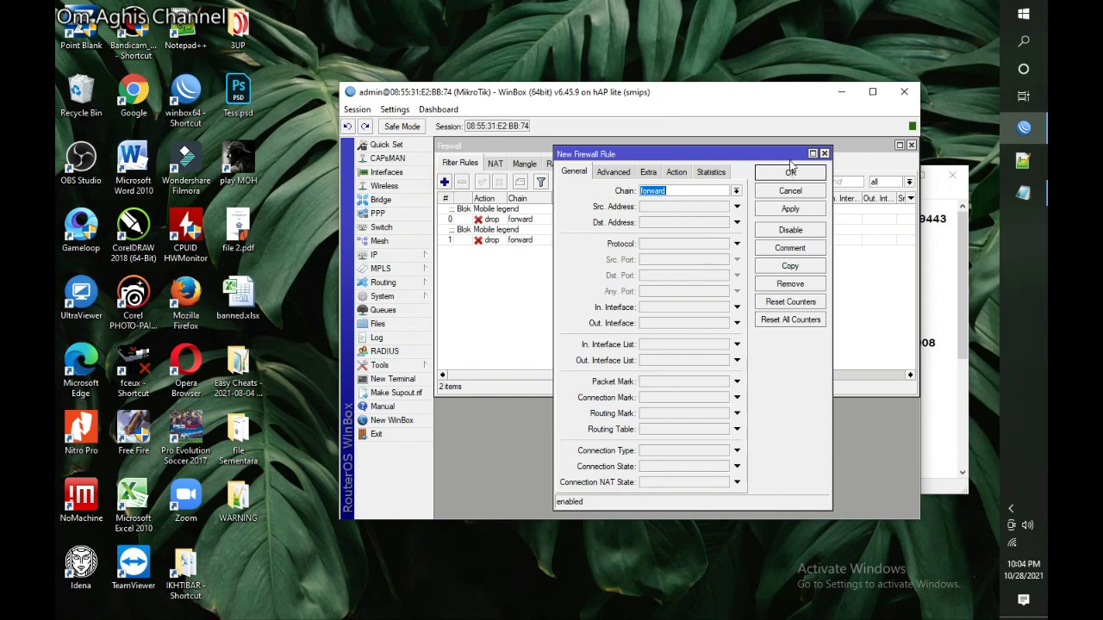
left_click(824, 154)
double_click(521, 241)
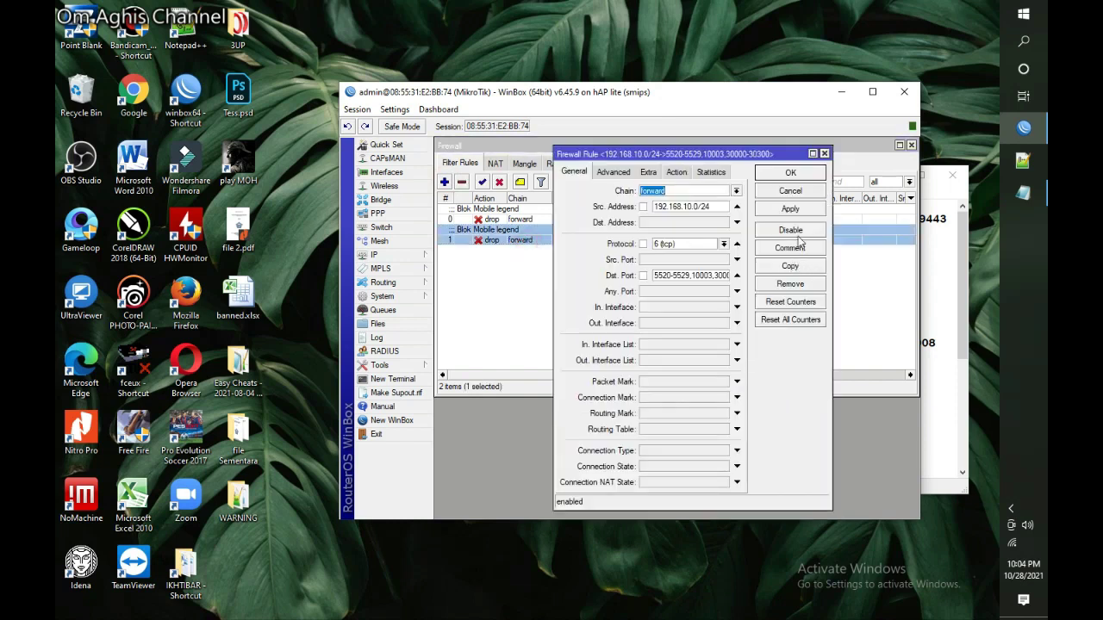
left_click(797, 266)
left_click_drag(712, 152, 773, 162)
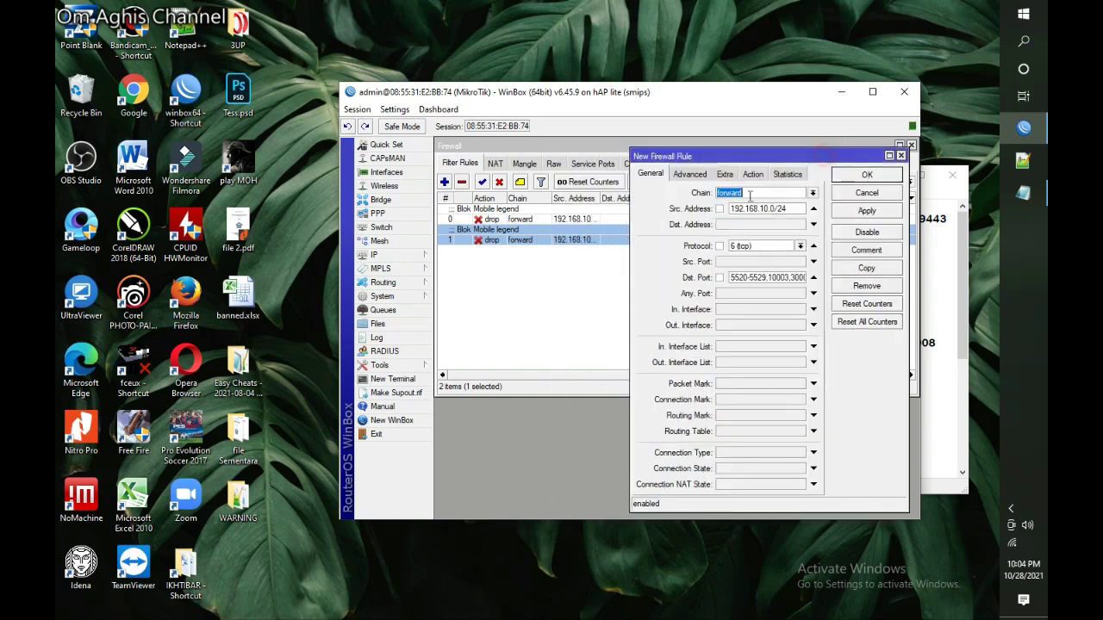
left_click_drag(683, 156, 604, 151)
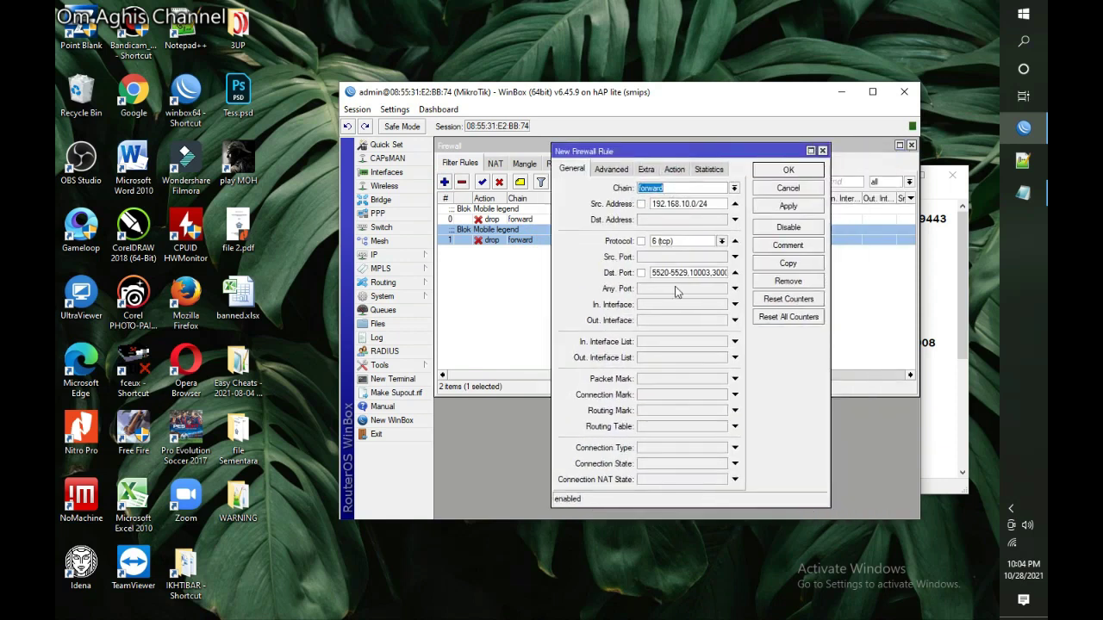
Set the duplicate's protocol to udp and Dst. Port to 4001-4009,5000-5221,5224-5241,5243-5508,5551-5559,5601-5700, and save it.
left_click(722, 242)
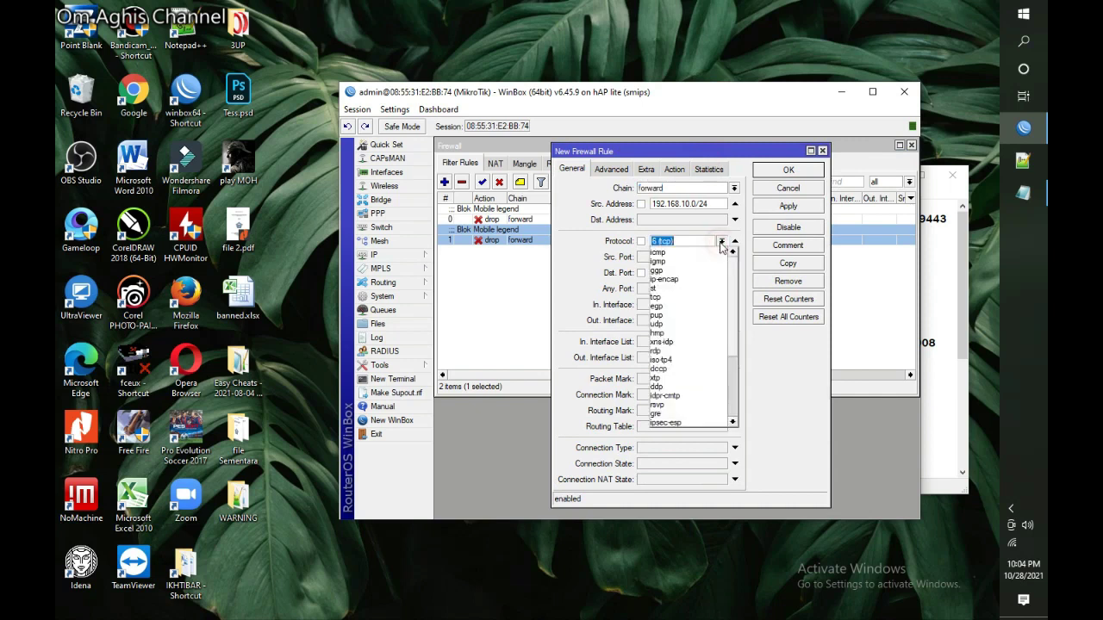
left_click(689, 324)
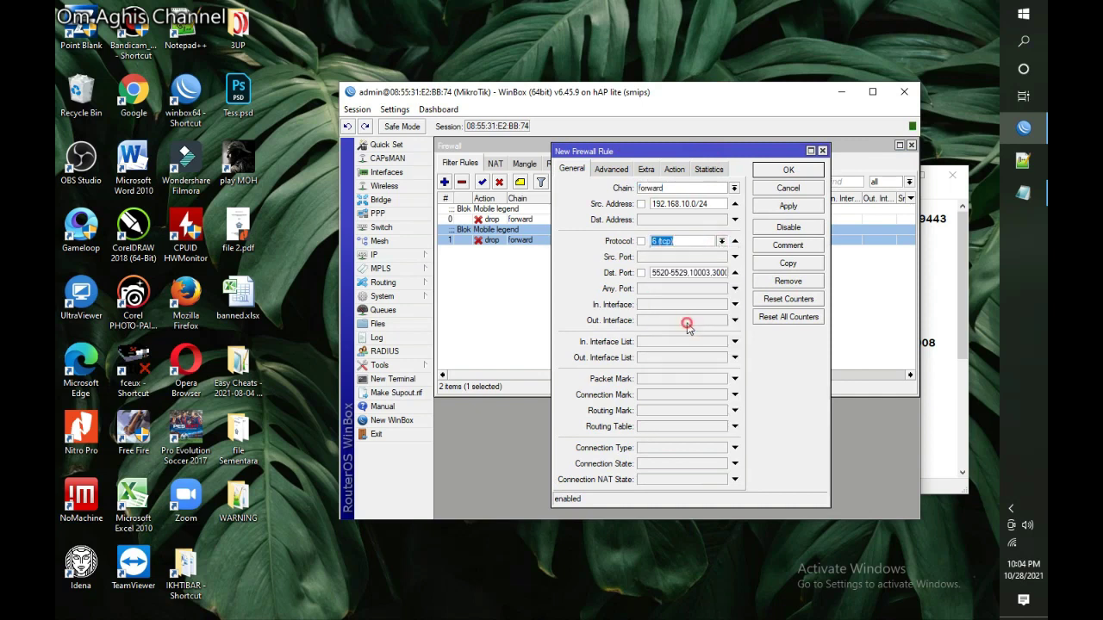
left_click(682, 273)
type("2")
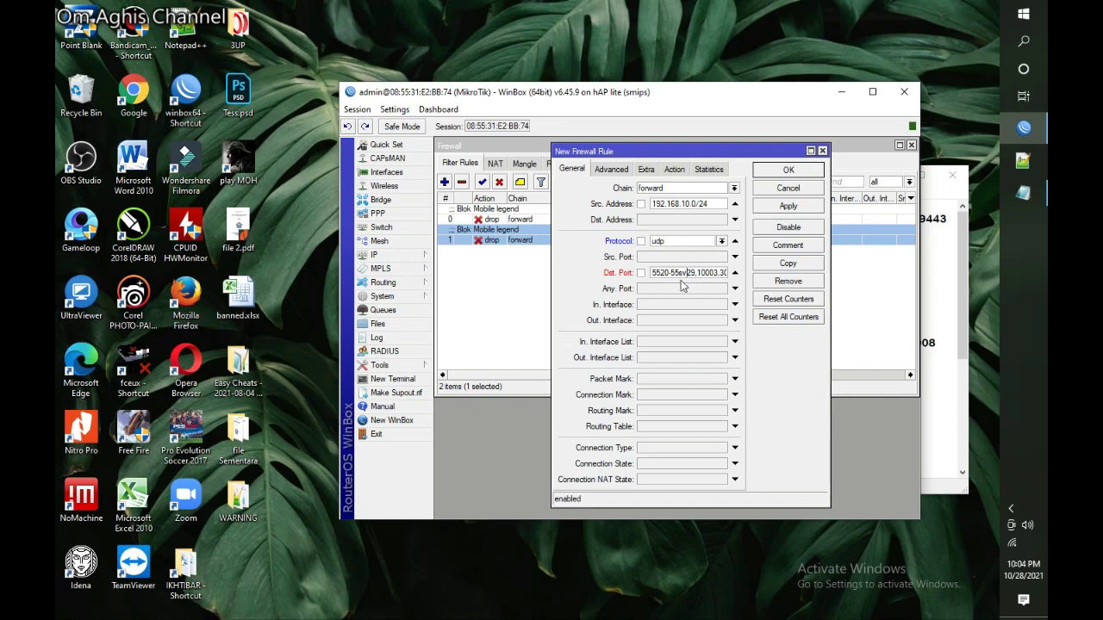
key("ctrl+a")
key("BackSpace")
key("ctrl+v")
left_click(791, 208)
left_click(809, 173)
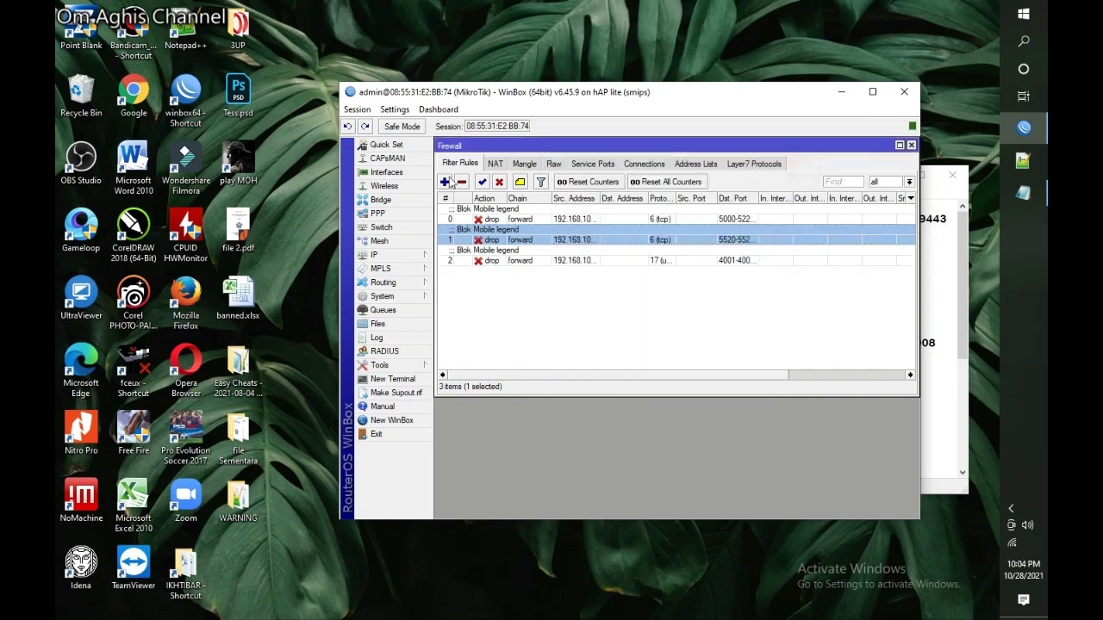
Duplicate the Mobile Legend udp drop rule that starts with port 4001-4009.
double_click(504, 261)
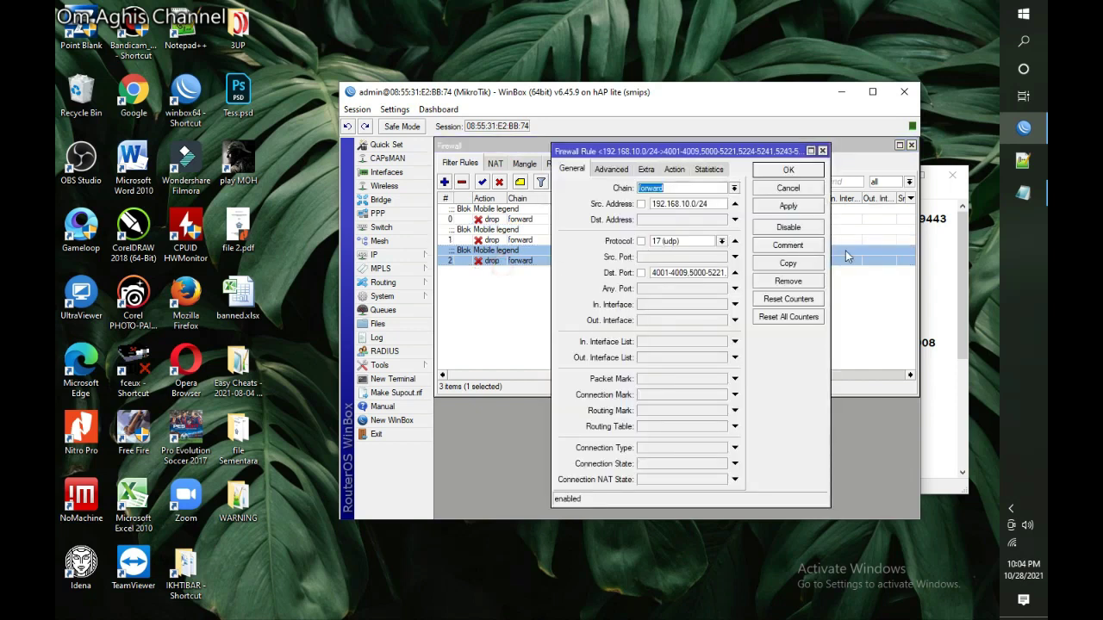
left_click(787, 263)
left_click_drag(692, 148, 759, 146)
left_click(1025, 194)
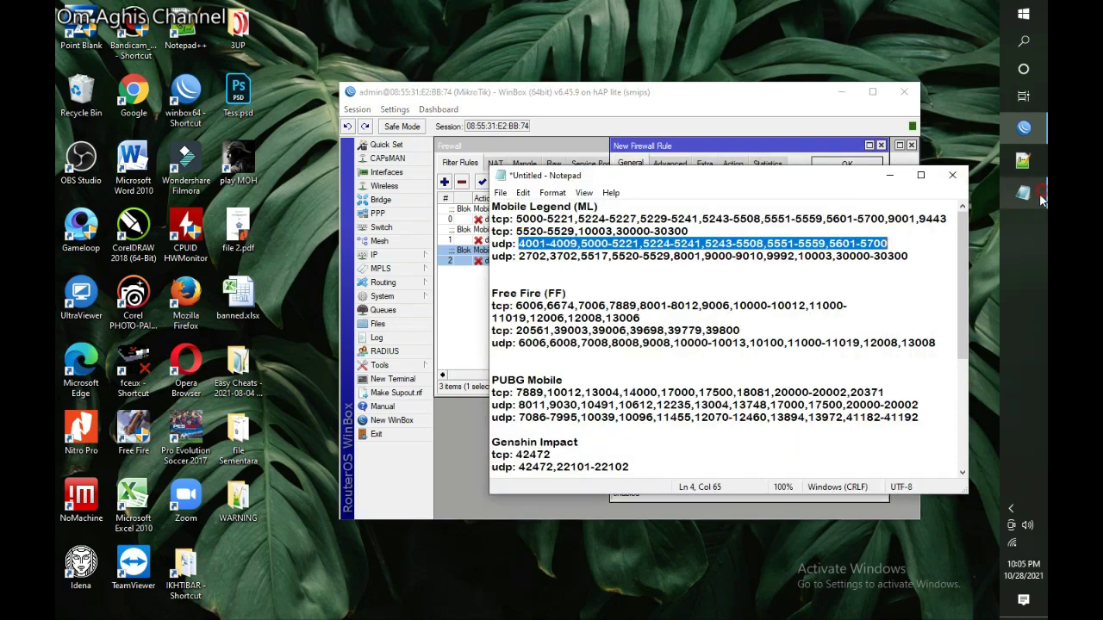
left_click_drag(910, 256, 519, 256)
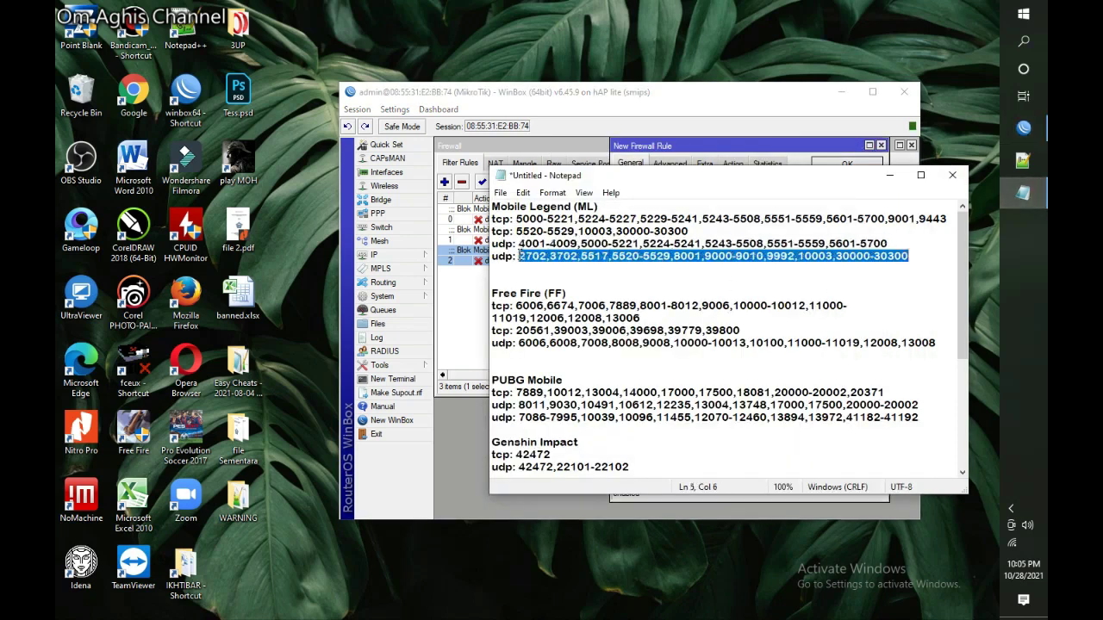
right_click(536, 256)
left_click(571, 301)
left_click(461, 297)
left_click(628, 413)
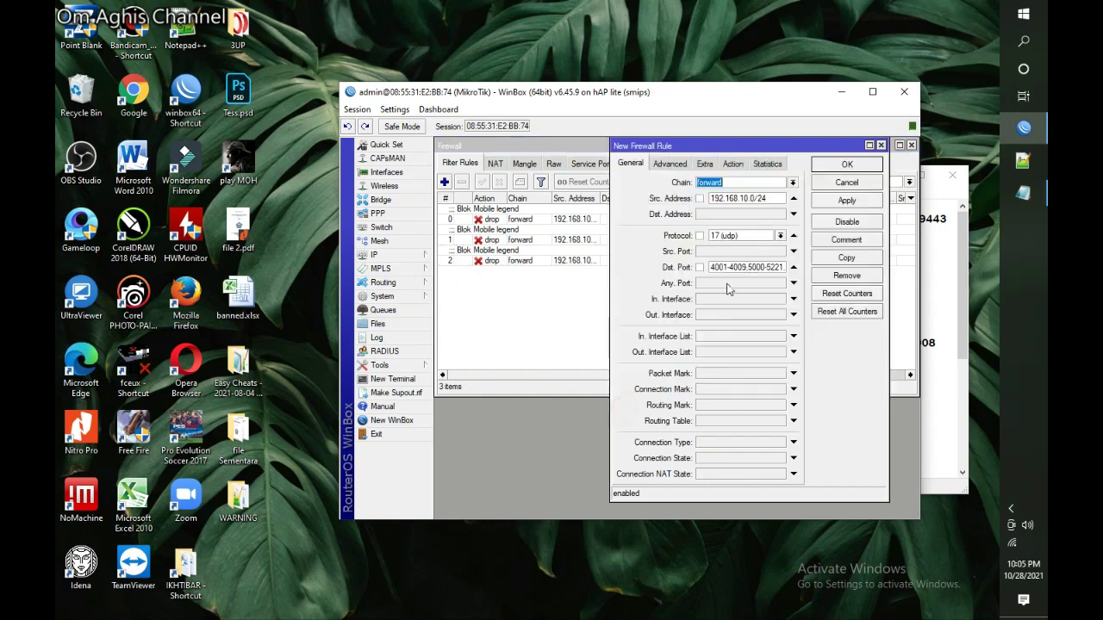
left_click(739, 268)
key("ctrl+a")
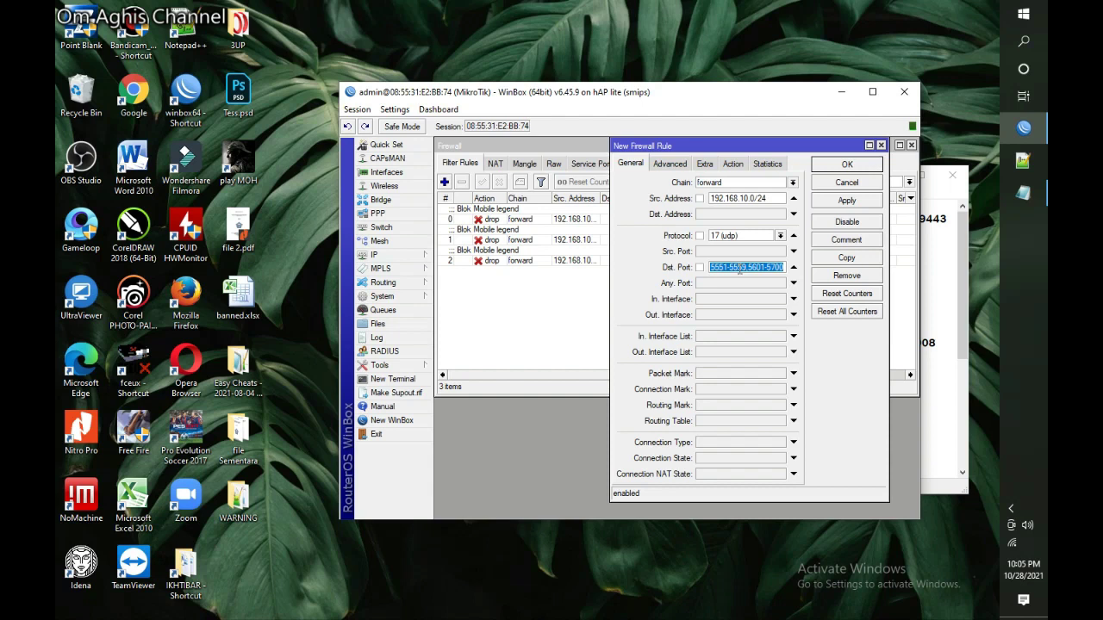
key("ctrl+v")
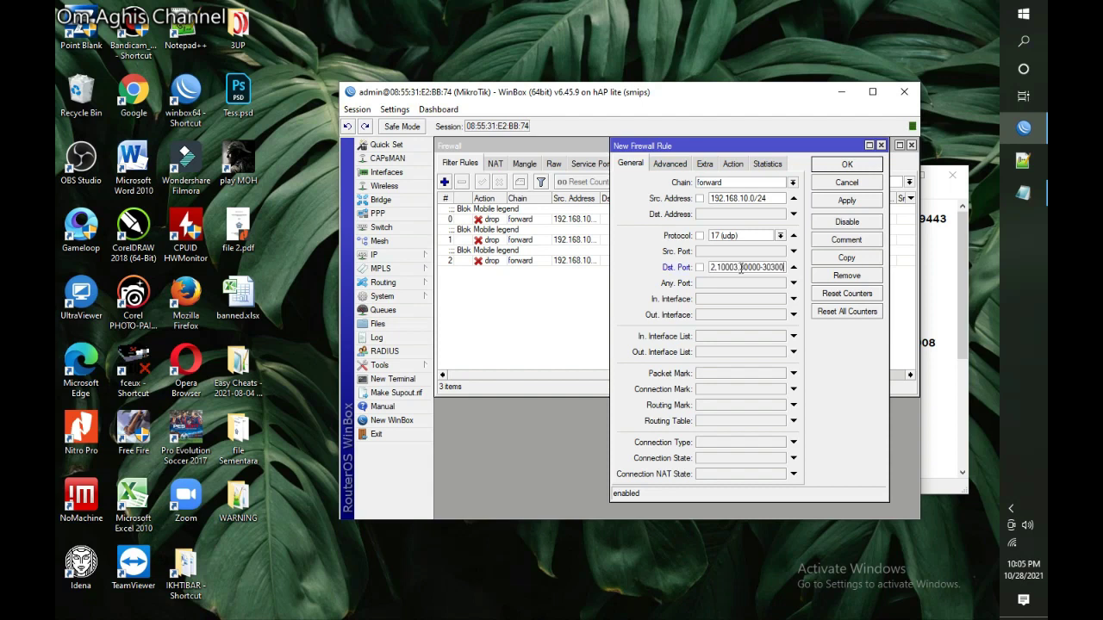
left_click(847, 201)
left_click(849, 166)
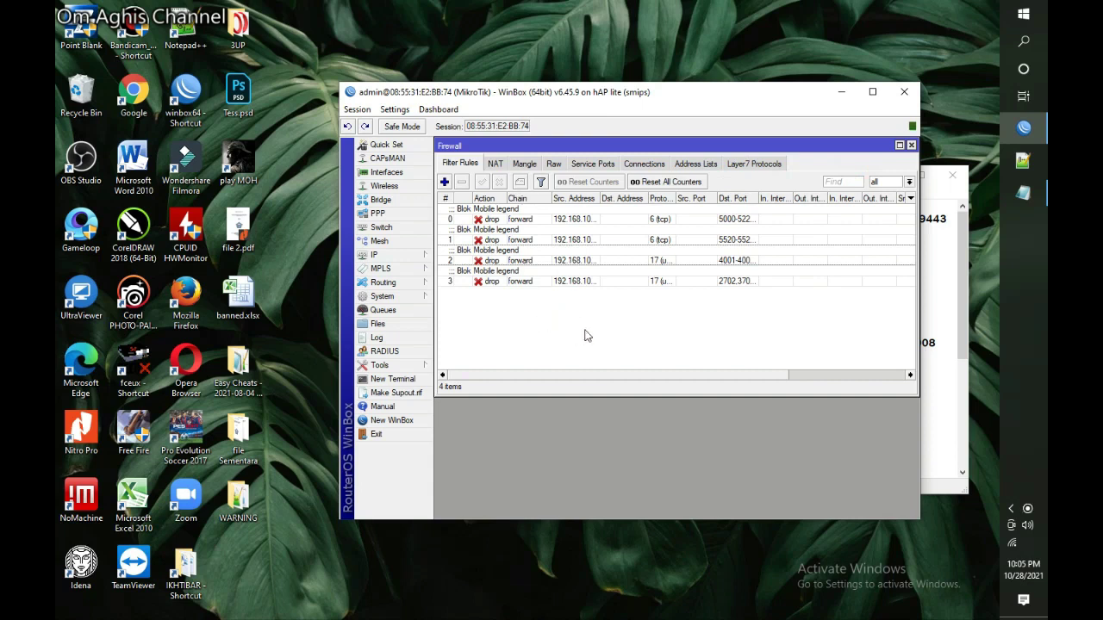
left_click(1027, 509)
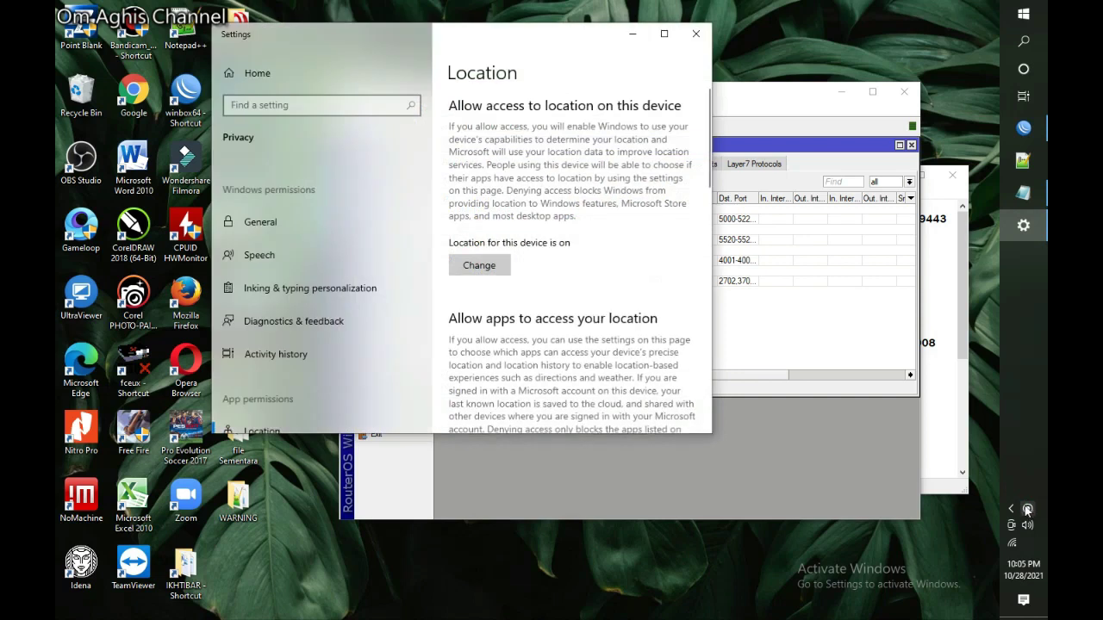
left_click(697, 33)
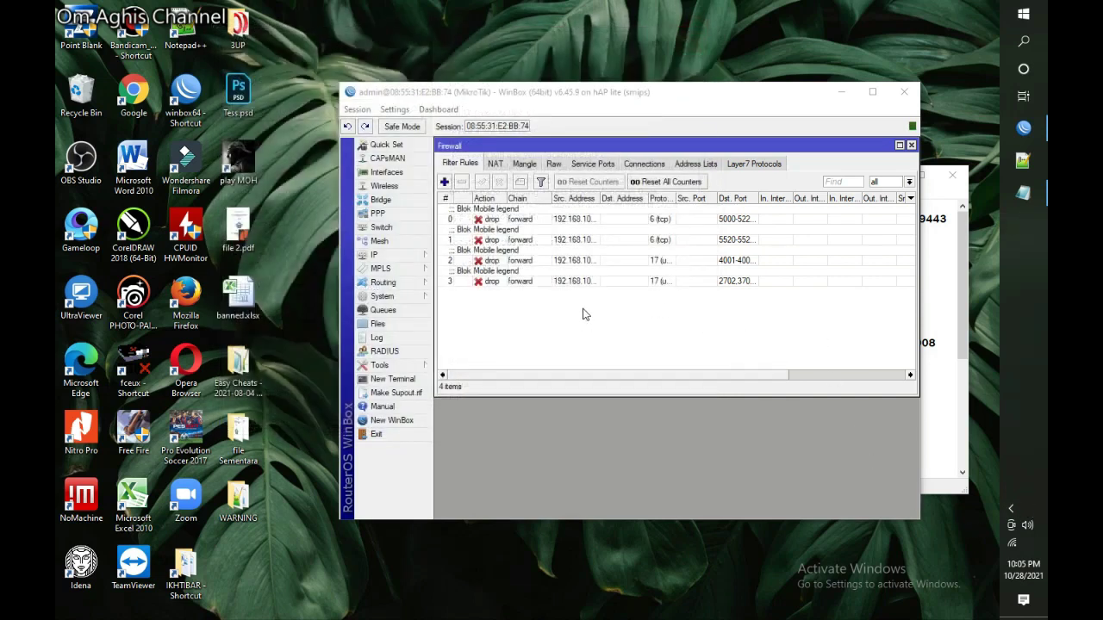
left_click(1024, 193)
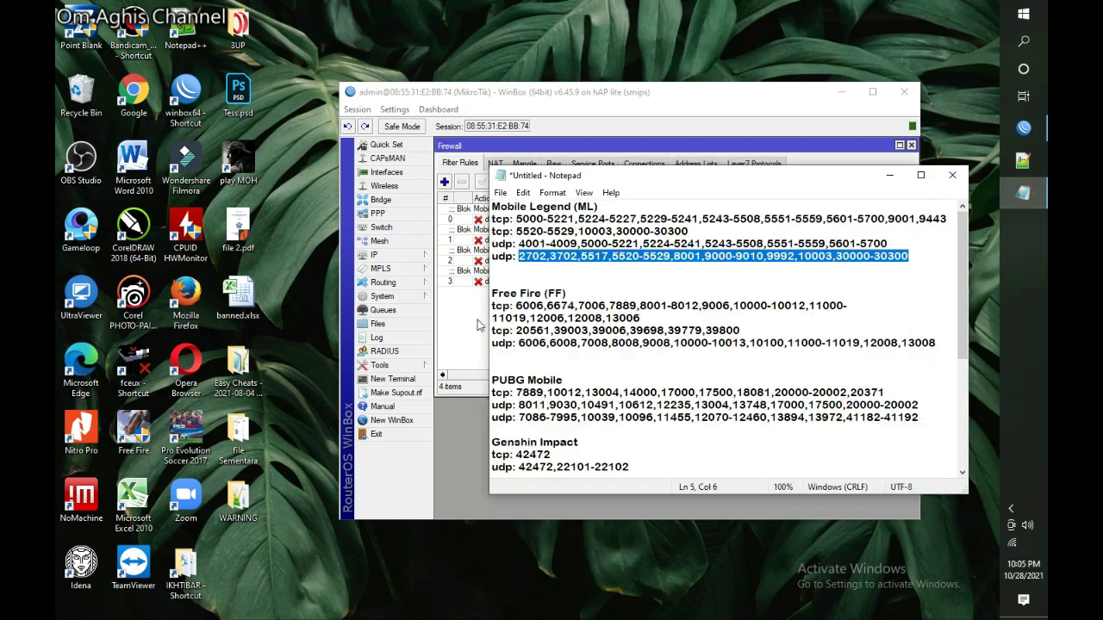
left_click(478, 326)
left_click(444, 182)
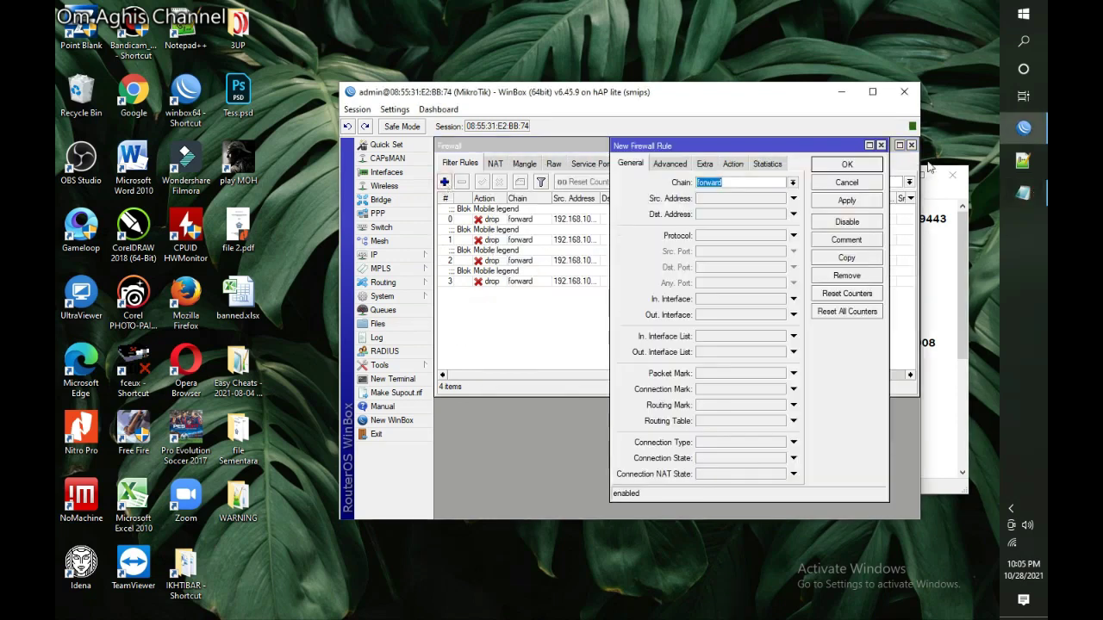
left_click(881, 145)
Switch to Notepad and look through the tcp and udp port lists of the other games.
left_click(1024, 193)
scroll(631, 408, "down", 1)
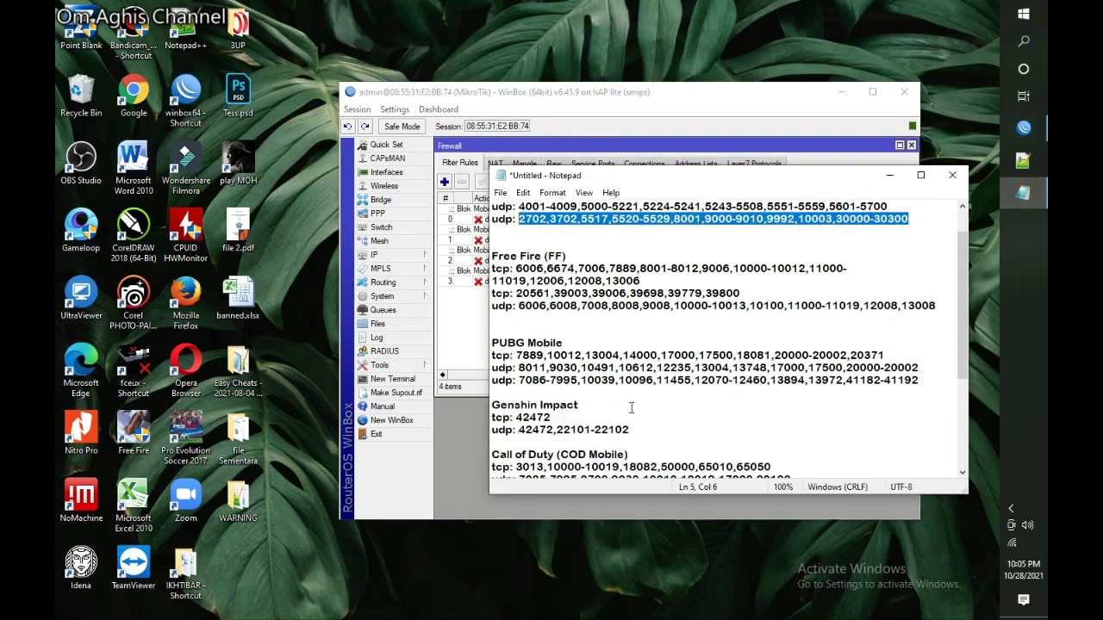
scroll(631, 408, "down", 2)
scroll(628, 417, "down", 3)
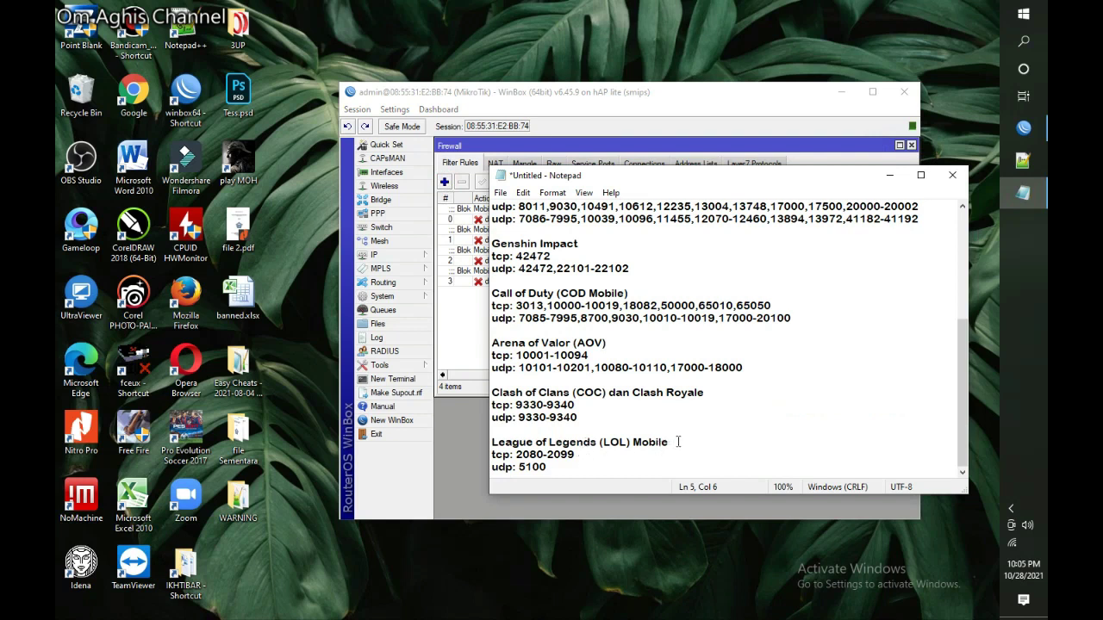
scroll(676, 441, "up", 6)
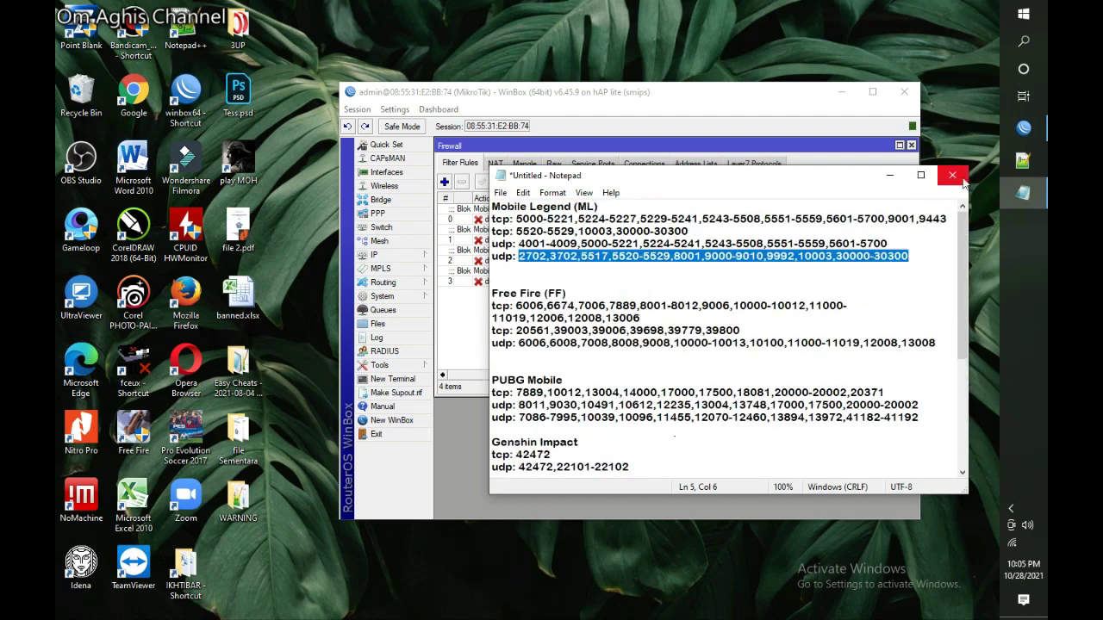
left_click_drag(506, 316, 721, 393)
scroll(668, 431, "down", 2)
left_click(662, 429)
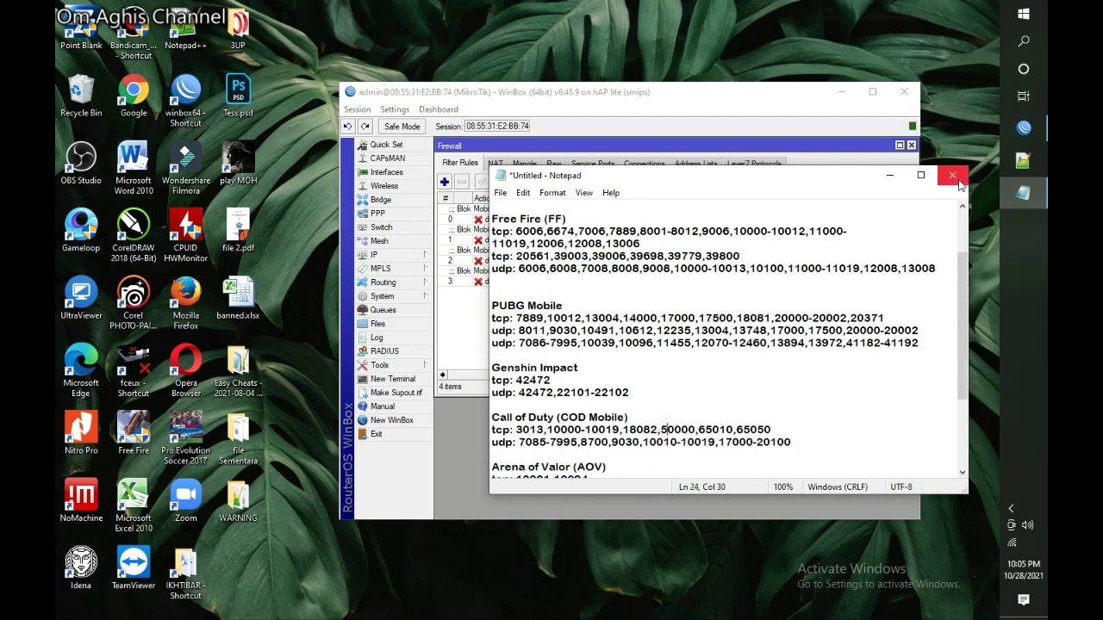
Close Notepad without saving the port lists, and close the Firewall window and WinBox.
left_click(956, 181)
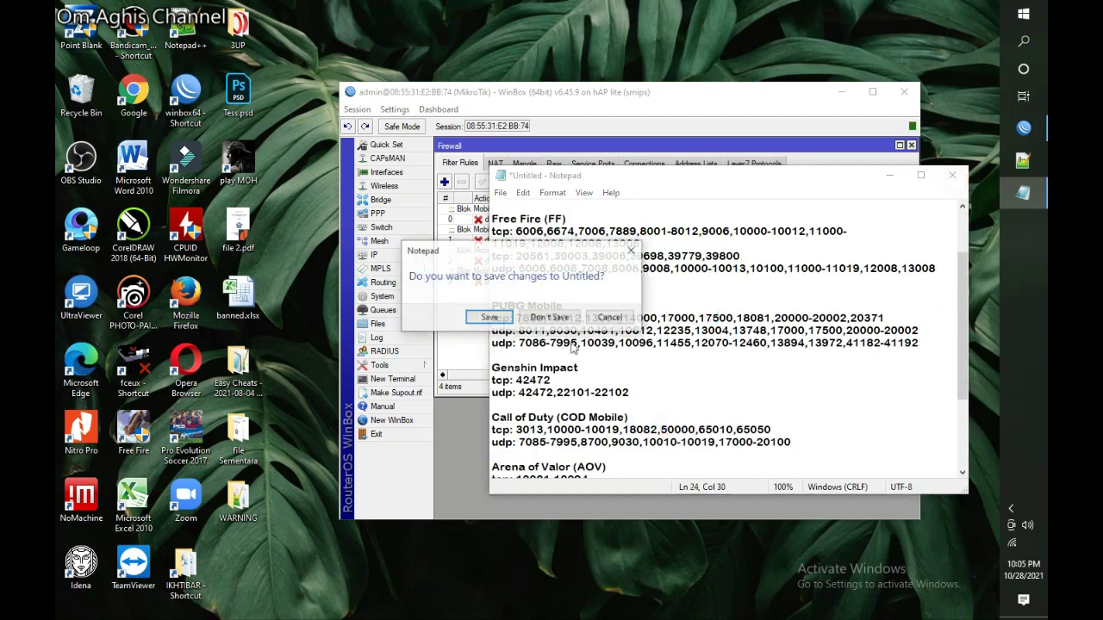
left_click(557, 319)
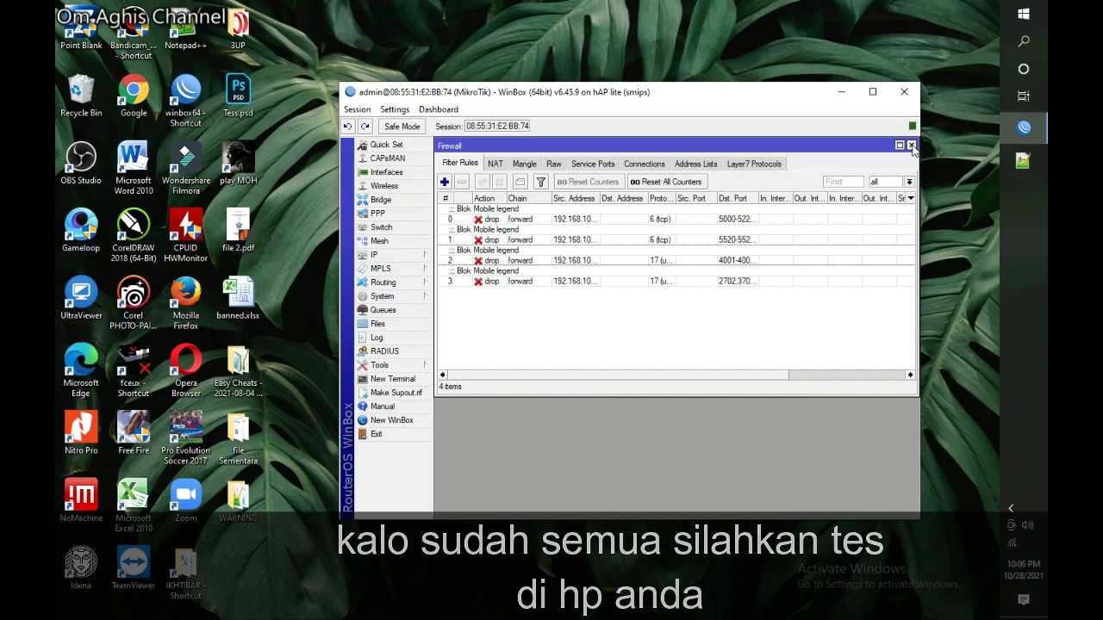
left_click(911, 145)
left_click(904, 92)
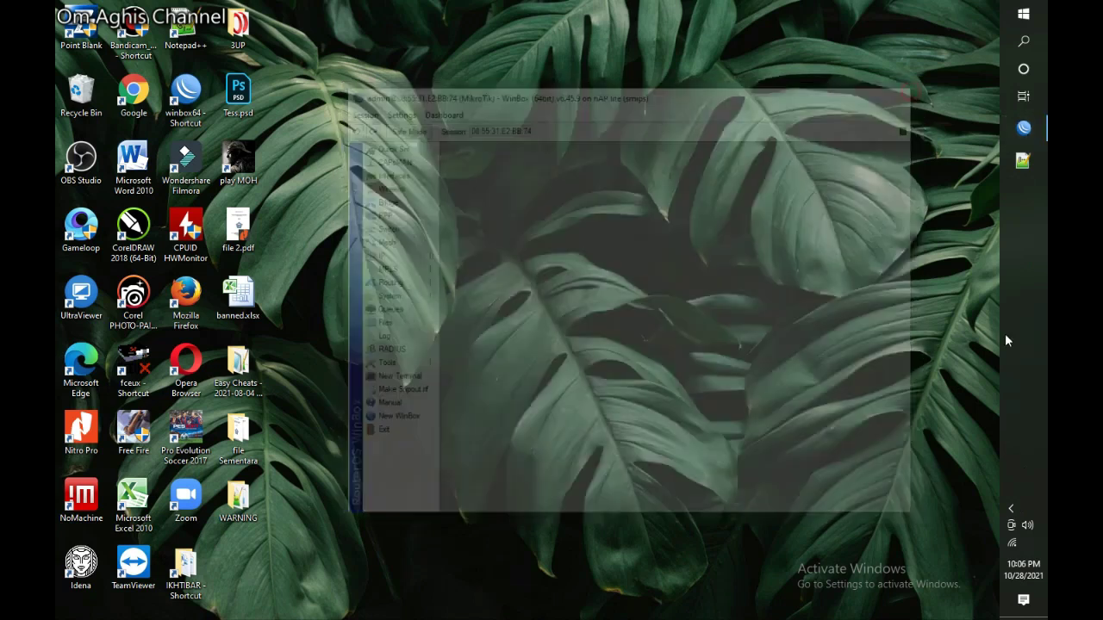
Open the Windows list of network connections.
left_click(1010, 546)
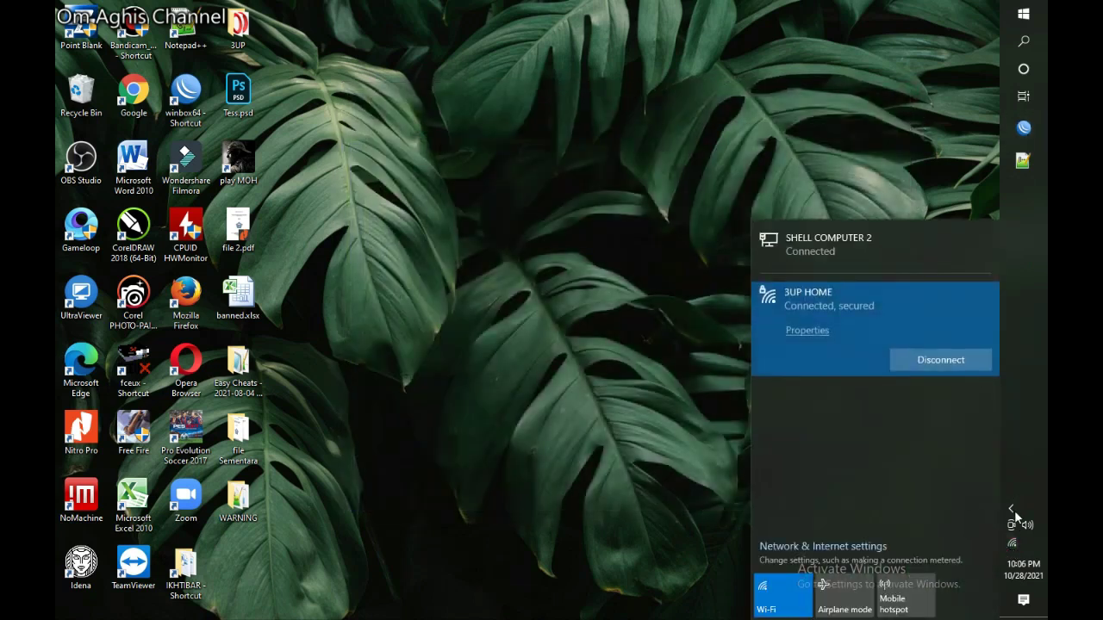